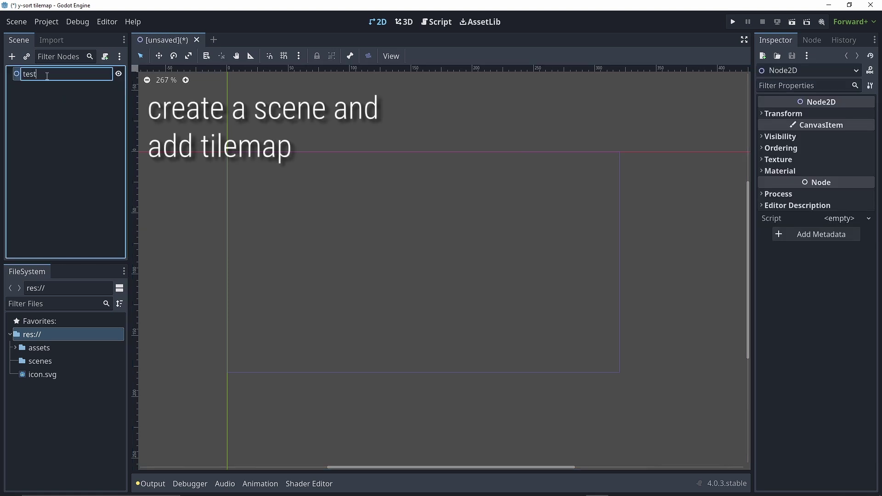
Step: Confirm the root node name 'test' and add a TileMap node as its child
key("Return")
left_click(12, 56)
type("tilemap")
key("Return")
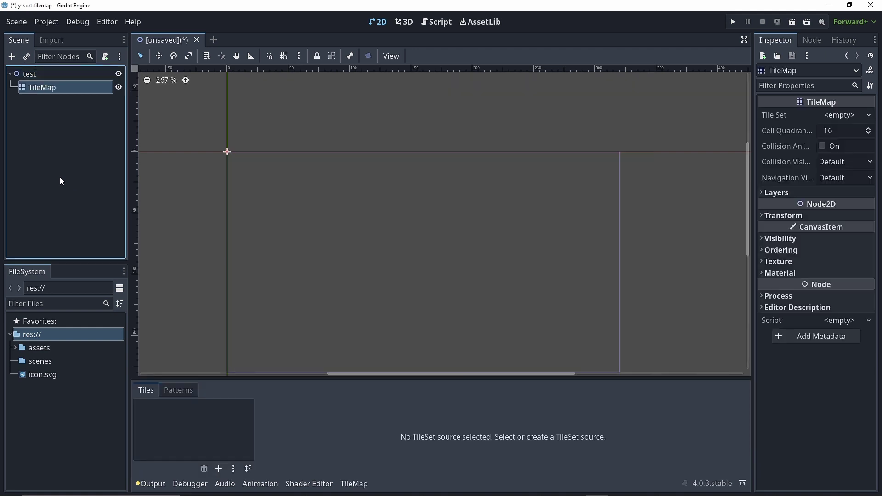
Step: Create a new TileSet for the TileMap and open the TileSet editor panel
left_click(830, 121)
left_click(833, 131)
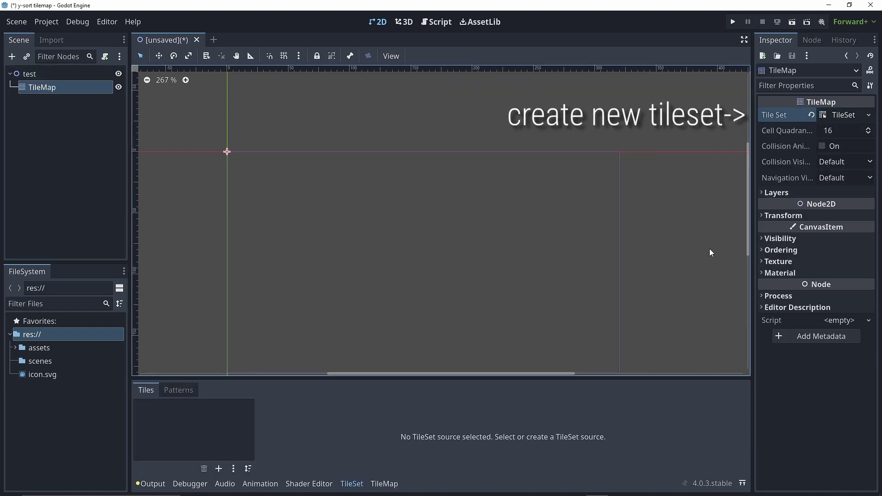
left_click(833, 115)
left_click(352, 483)
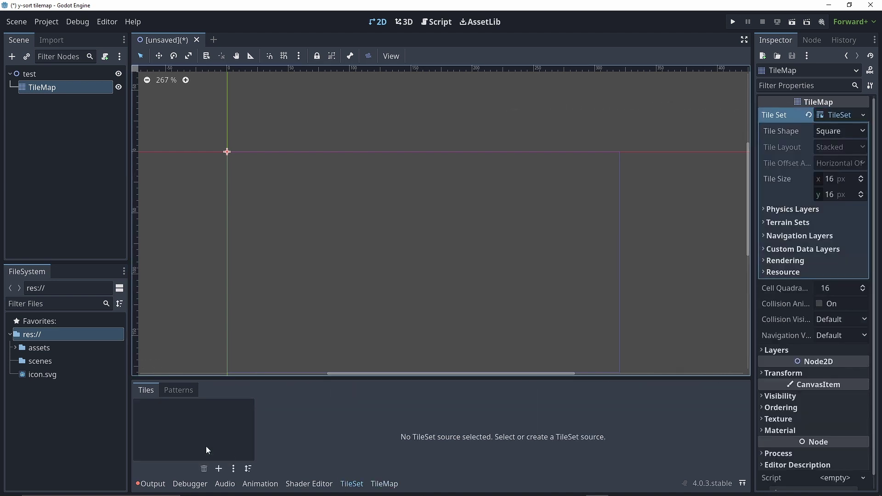
Step: Add tiles.png as an atlas source, declining automatic tile creation
left_click(18, 351)
left_click_drag(33, 359, 56, 364)
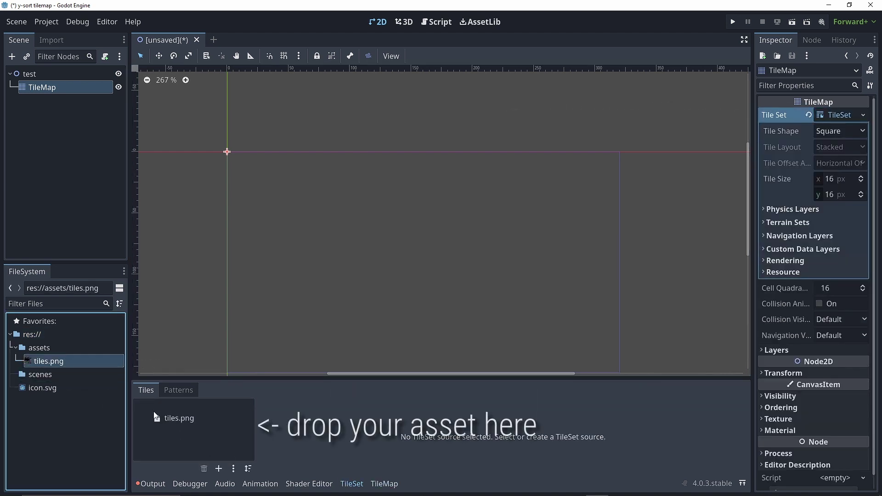
left_click_drag(155, 417, 174, 421)
left_click(481, 263)
Step: Define the red sofa as a 3x2 tile in the atlas and enlarge the canvas
scroll(459, 399, "up", 4)
scroll(475, 376, "up", 2)
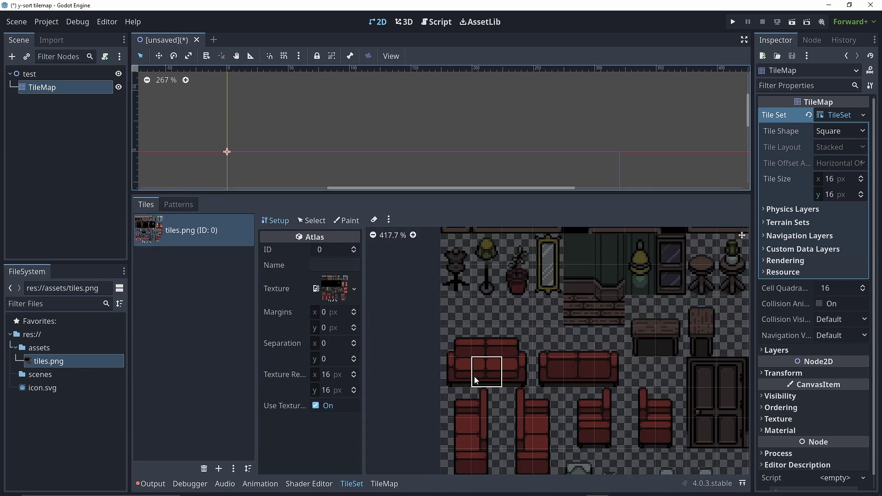
left_click_drag(455, 340, 506, 374)
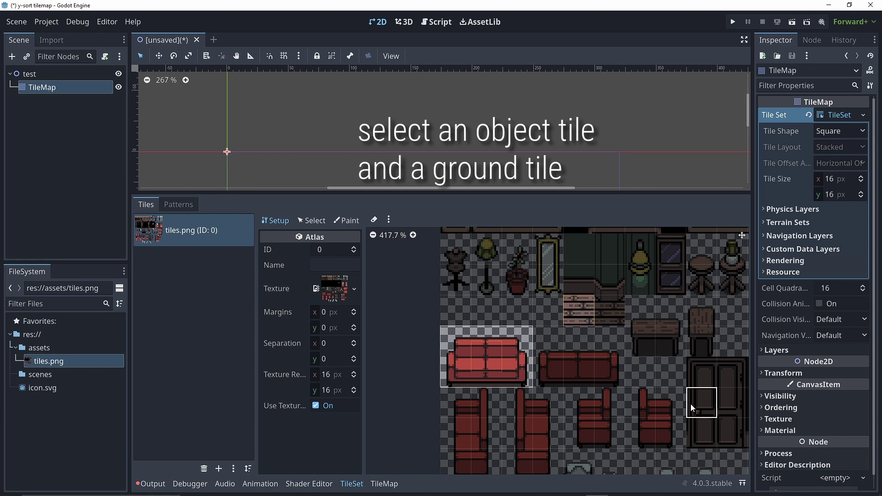
left_click_drag(483, 195, 414, 380)
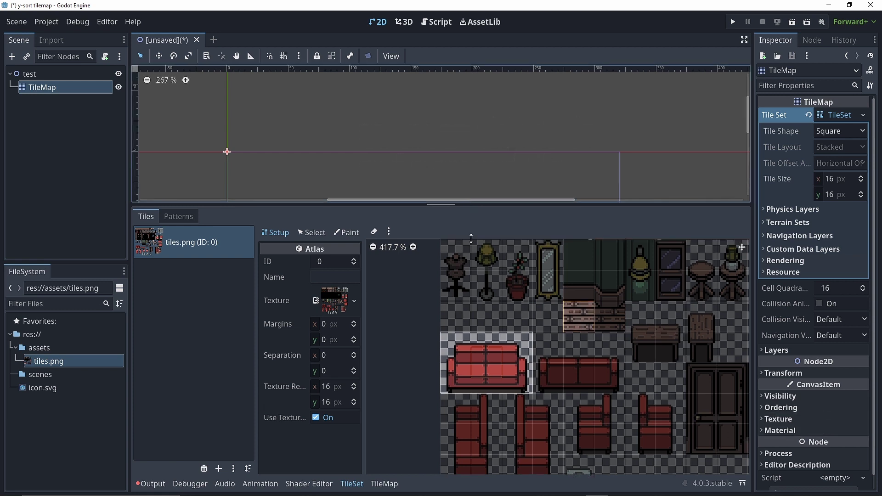
Step: Paint a rectangle of brick floor tiles onto the canvas using the brick atlas tile
left_click(384, 484)
left_click(485, 431)
left_click(542, 409)
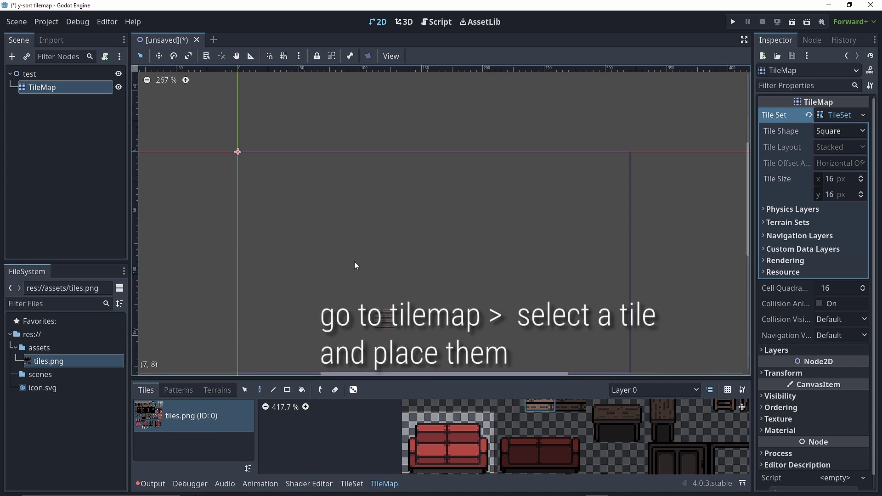
mouse_move(340, 227)
left_mouse_down()
mouse_move(358, 254)
mouse_move(519, 335)
left_mouse_up()
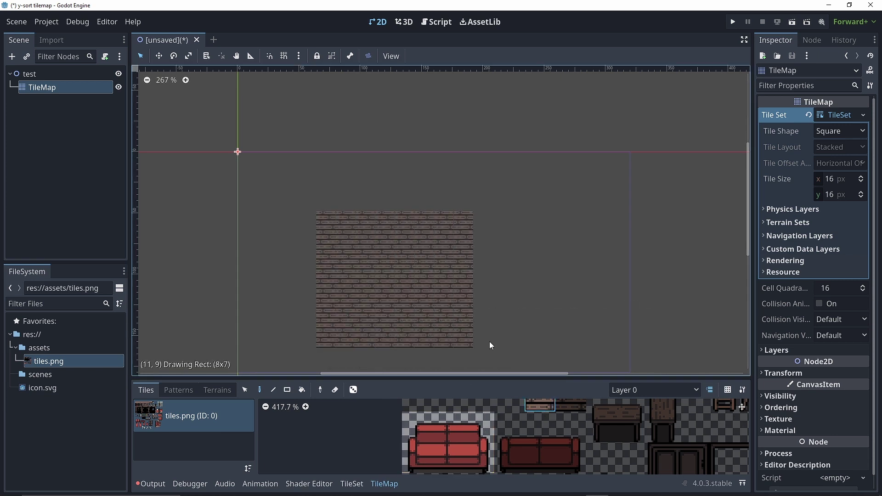
left_click(456, 434)
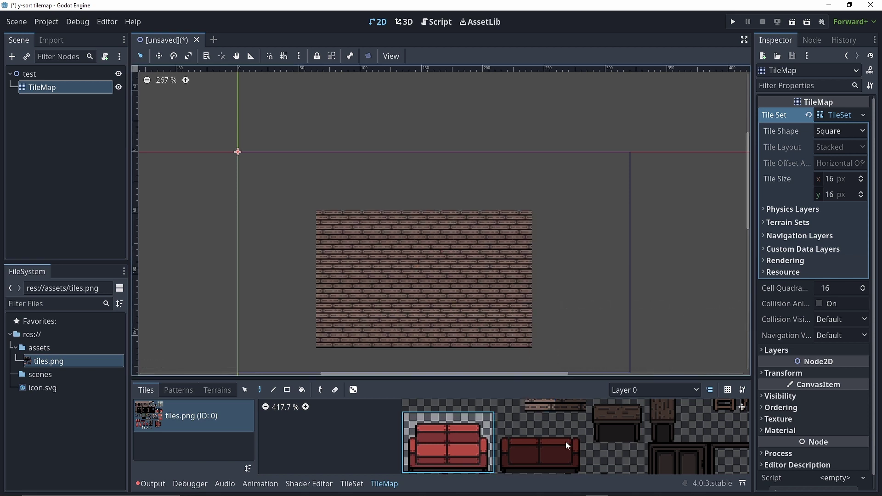
scroll(762, 340, "down", 1)
Step: Rename the TileMap's first layer to 'Ground'
left_click(763, 337)
left_click(848, 358)
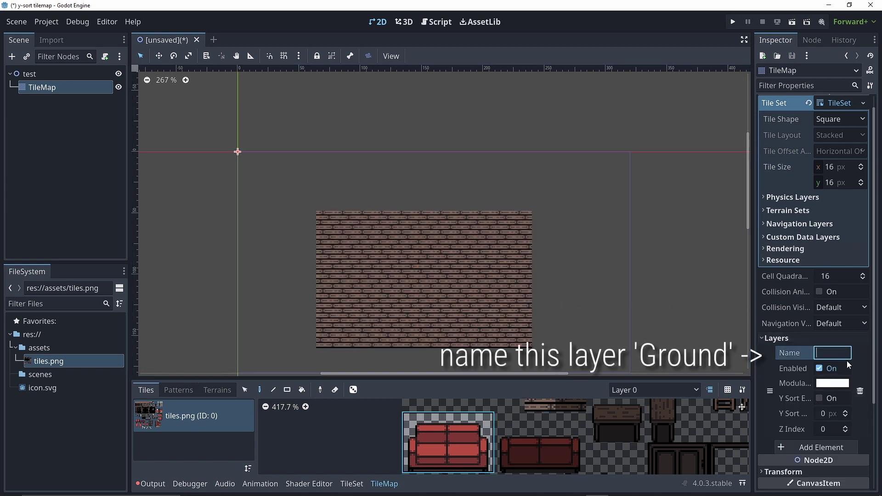
type("Ground")
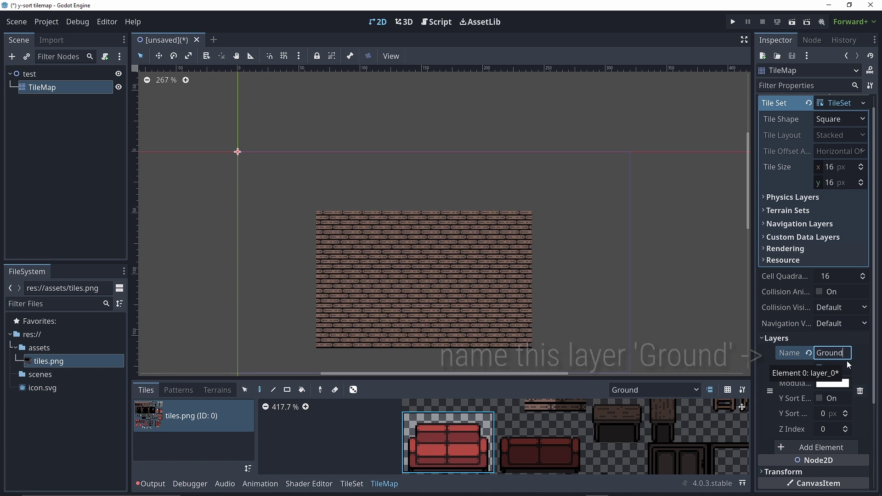
Step: Add a second TileMap layer named 'Object'
scroll(856, 363, "down", 2)
left_click(813, 360)
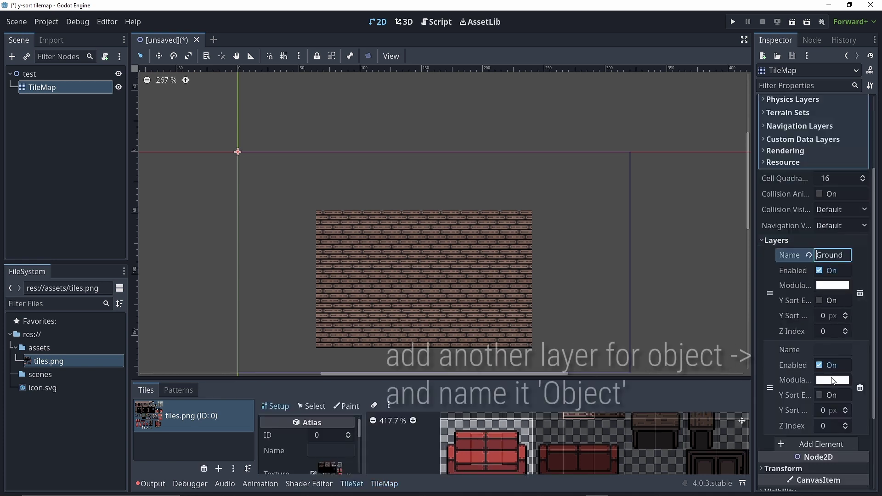
left_click(834, 352)
type("ect")
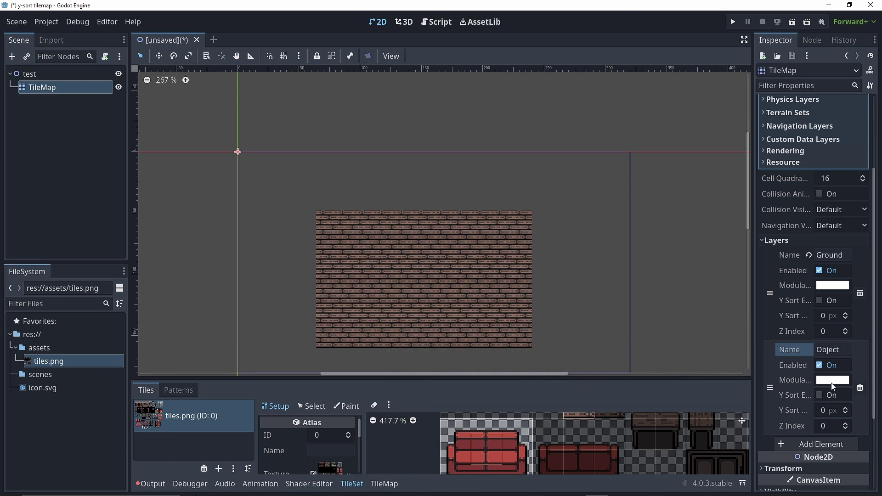
left_click(382, 477)
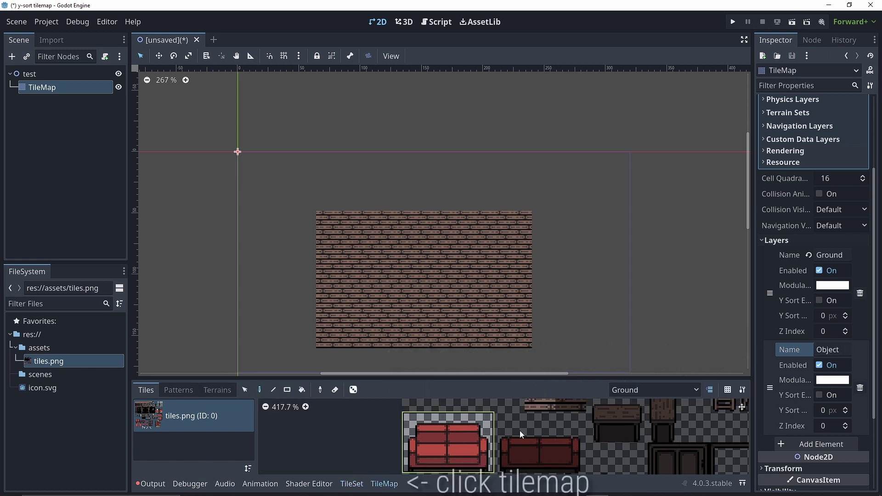
Step: Place the sofa tile on the Object layer in the middle of the brick floor
left_click(657, 392)
left_click(644, 415)
left_click(464, 435)
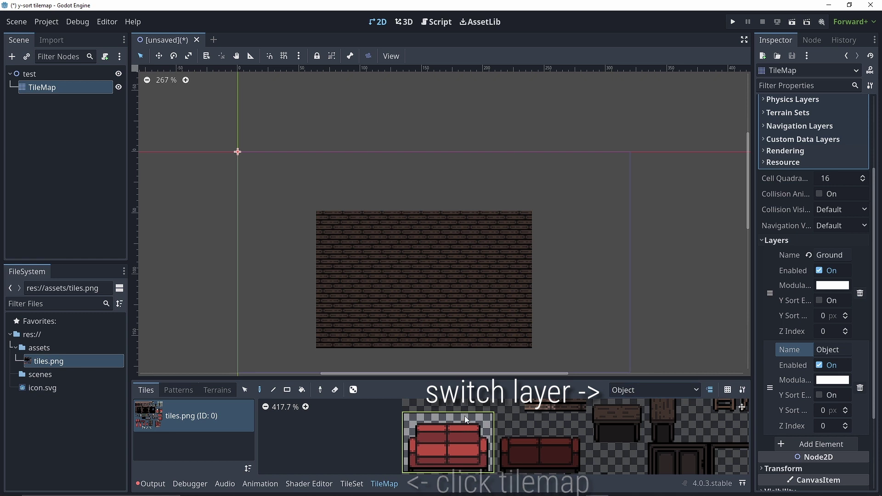
left_click(418, 254)
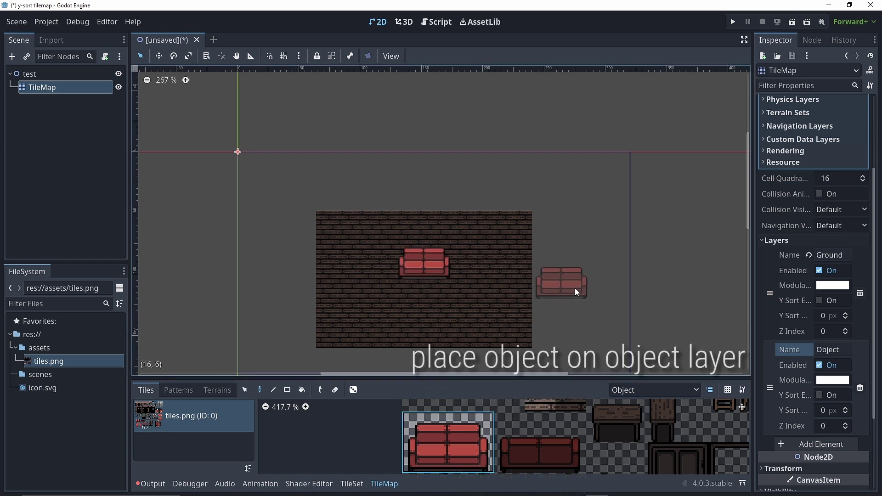
scroll(401, 297, "up", 2)
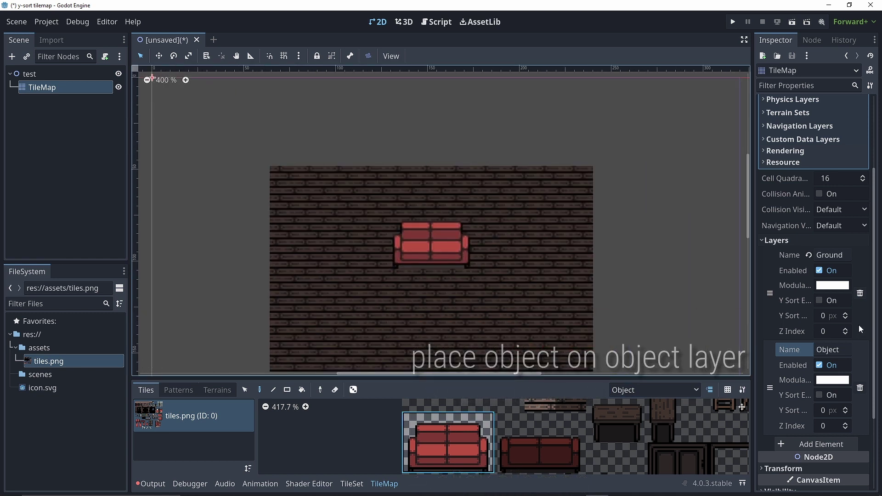
scroll(861, 326, "down", 3)
Step: Set the TileMap's texture filter to Nearest so tiles render sharp
left_click(760, 404)
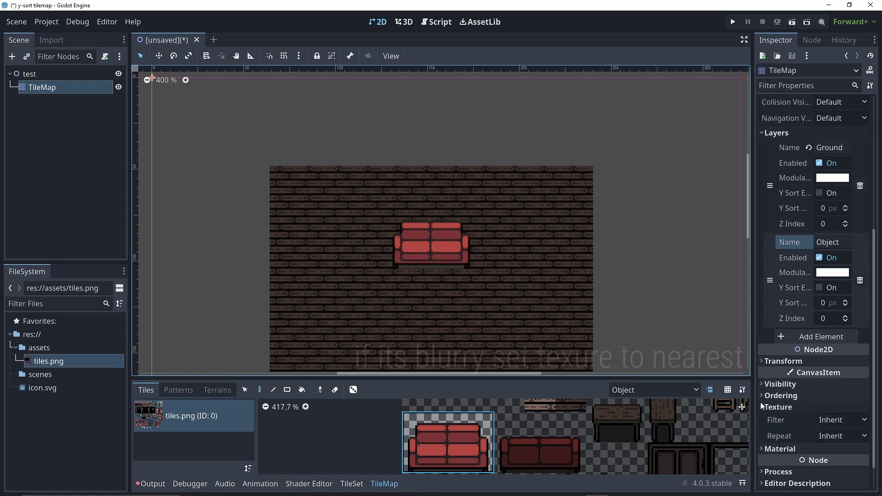
left_click(829, 421)
left_click(808, 416)
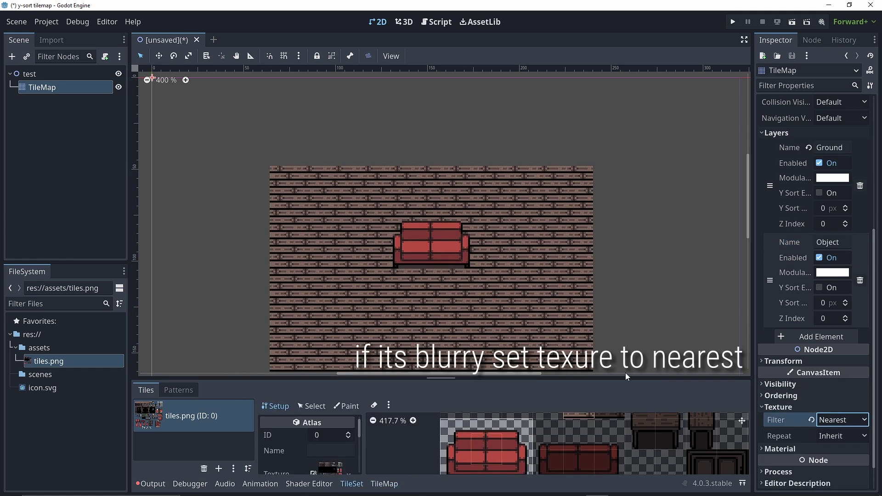
scroll(476, 360, "down", 1, "ctrl")
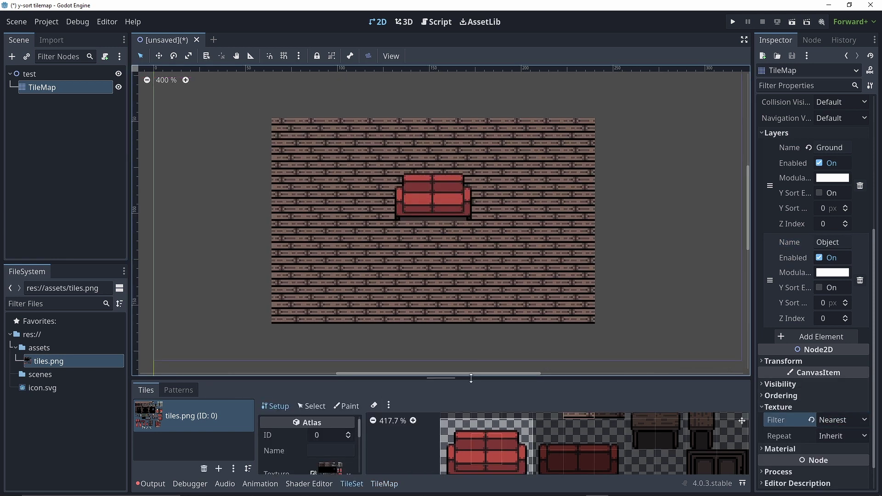
left_click_drag(471, 378, 471, 294)
Step: Set the sofa tile's Y Sort Origin to 1 in its rendering properties
left_click(313, 322)
left_click(454, 391)
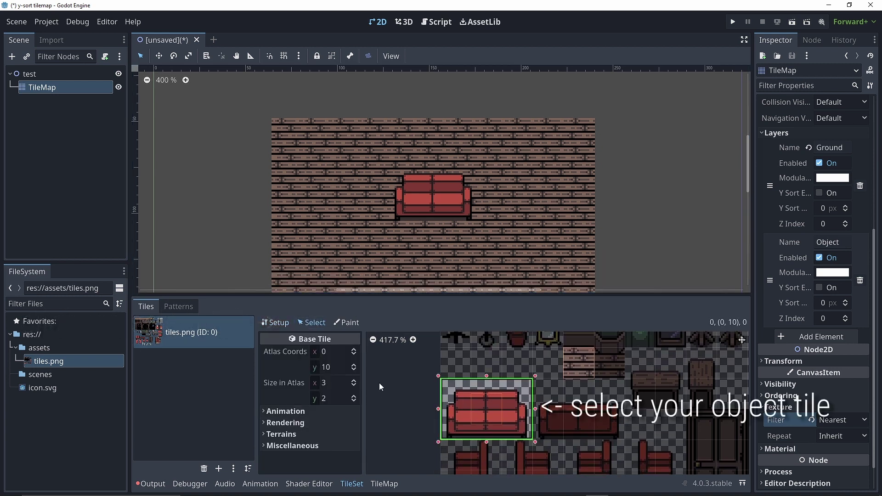
left_click(261, 424)
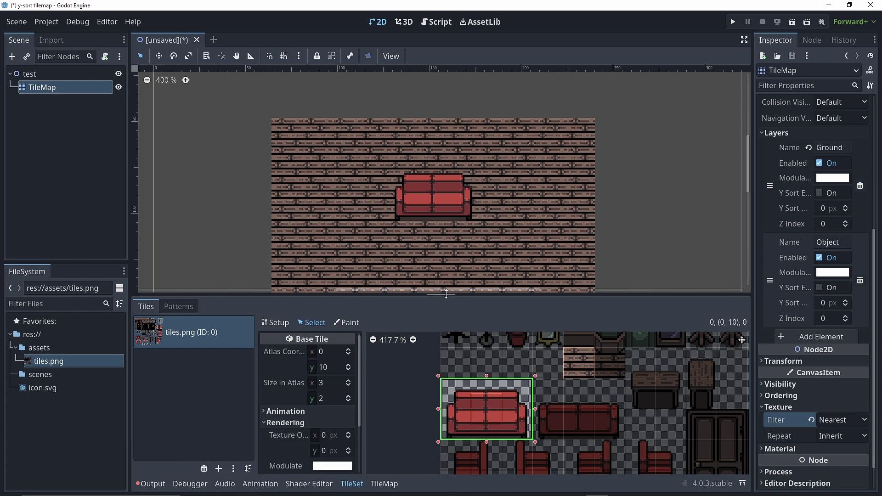
left_click_drag(446, 294, 469, 160)
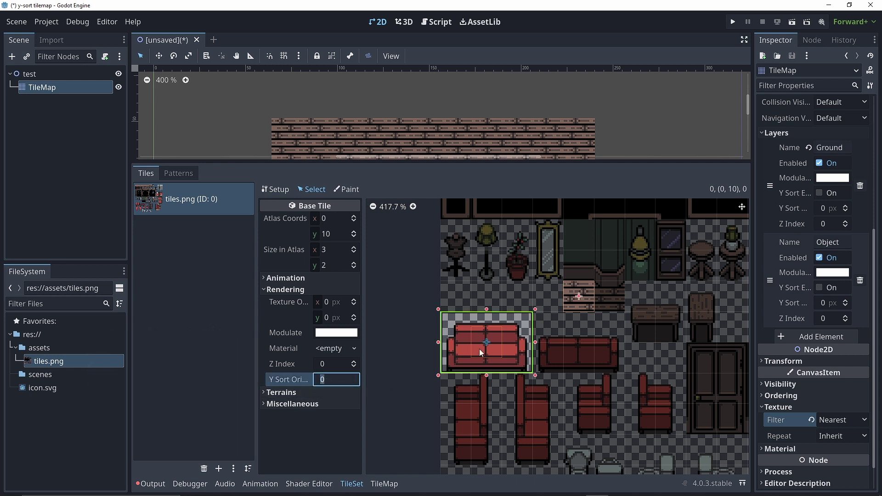
scroll(487, 347, "up", 3)
scroll(496, 343, "up", 6)
scroll(519, 339, "up", 2)
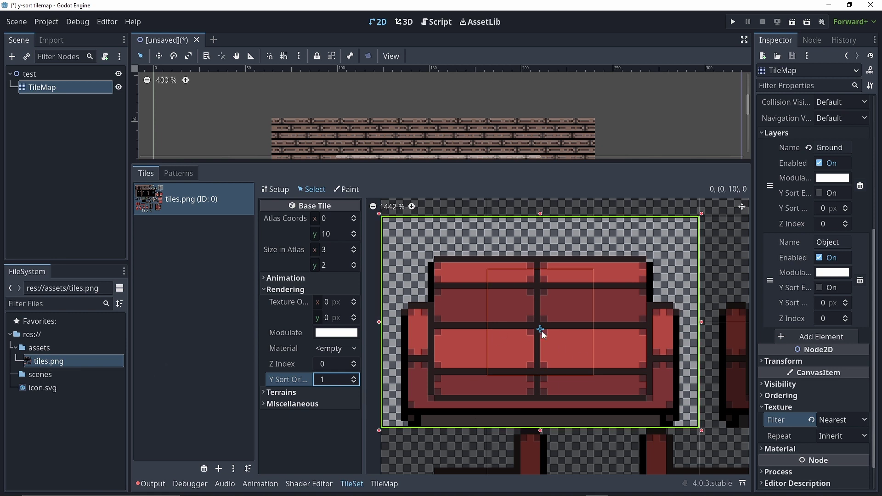
scroll(569, 318, "down", 5)
left_click_drag(435, 164, 435, 349)
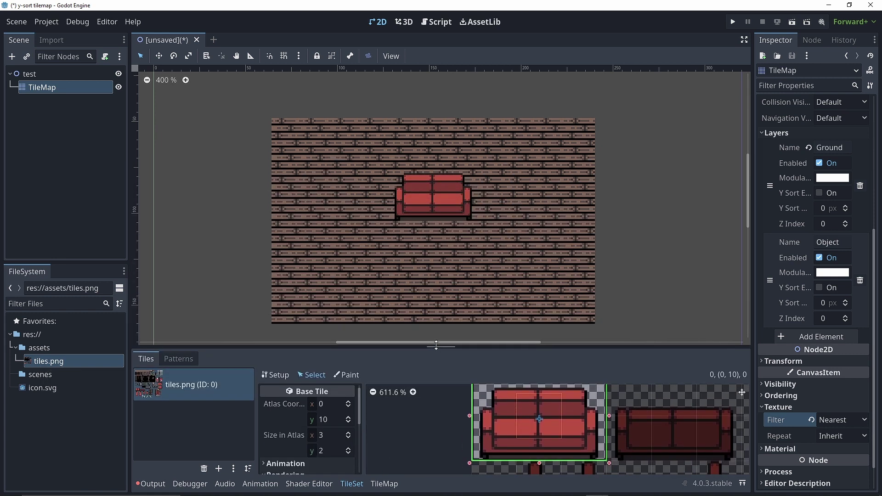
left_click(39, 75)
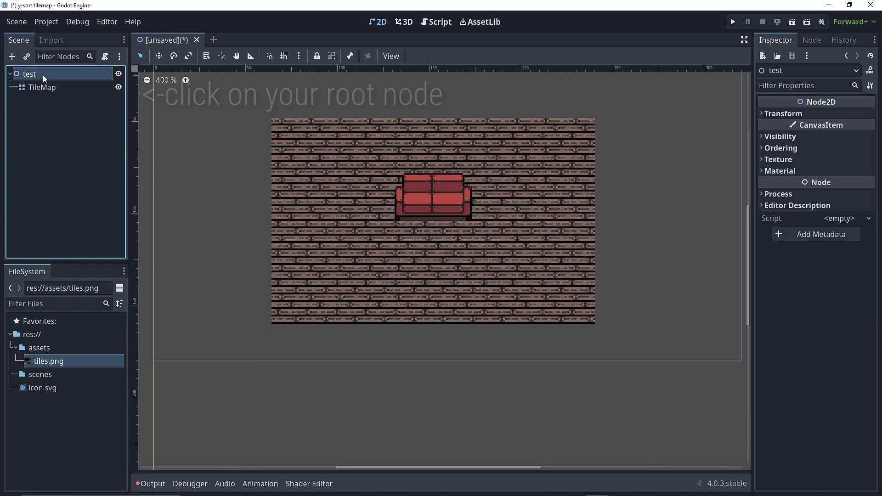
Step: Enable Y Sort on the root node 'test' and on the TileMap node
left_click(759, 149)
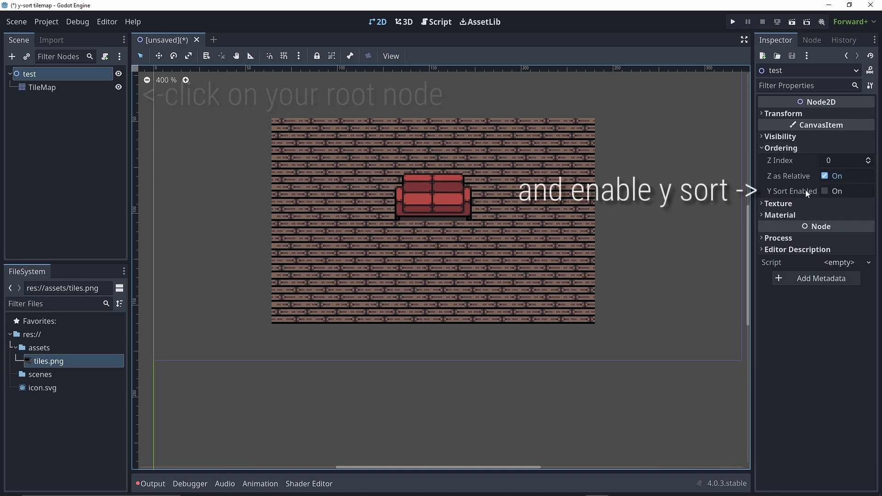
left_click(828, 190)
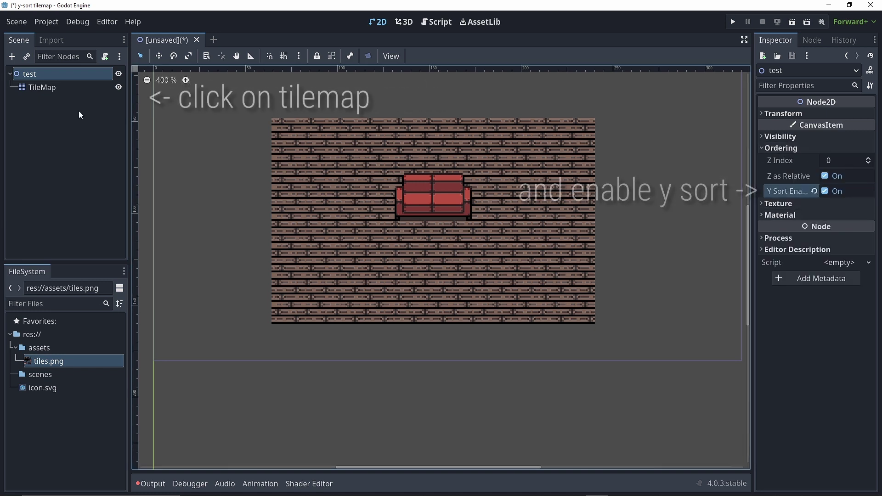
left_click(55, 88)
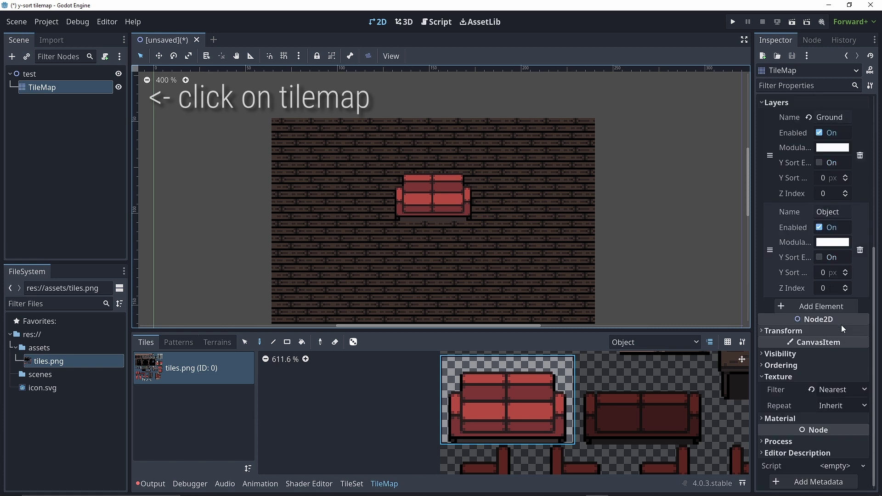
left_click(781, 365)
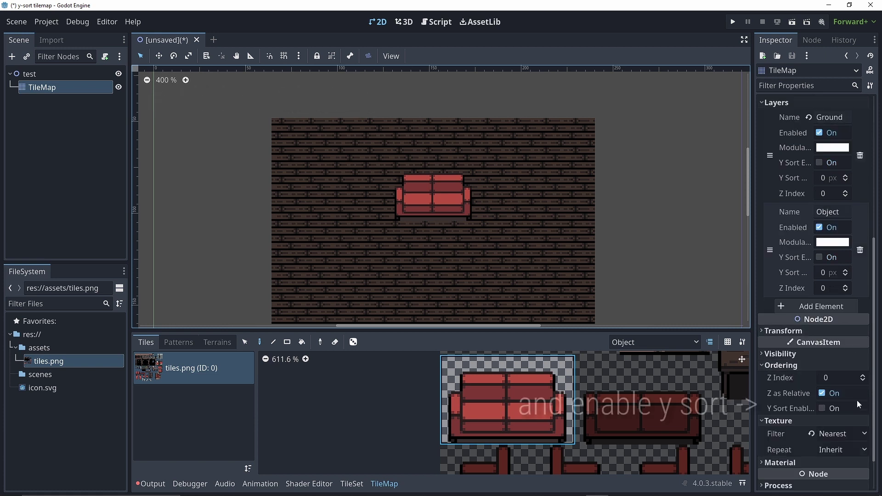
left_click(825, 410)
scroll(819, 314, "up", 3)
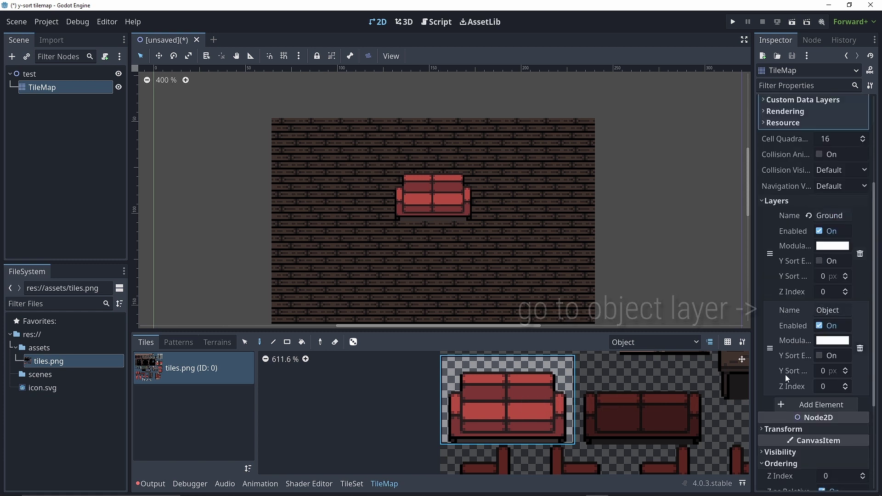
left_click_drag(753, 362, 678, 369)
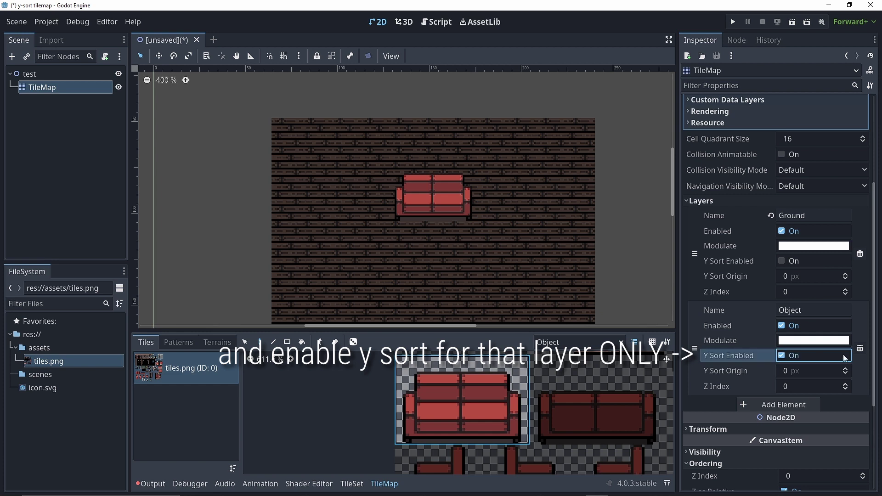
left_click(29, 74)
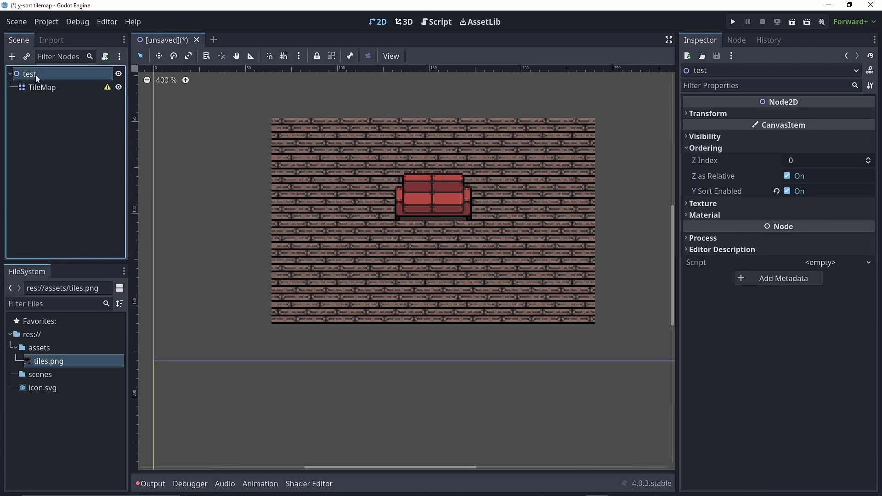
Step: Add a CharacterBody2D child node under the root 'test'
left_click(12, 56)
type("cha")
key("Return")
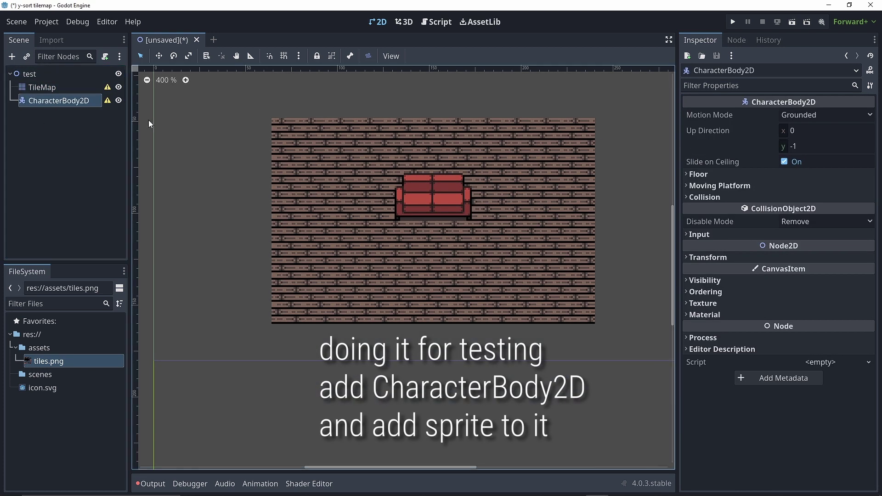
scroll(415, 199, "up", 4)
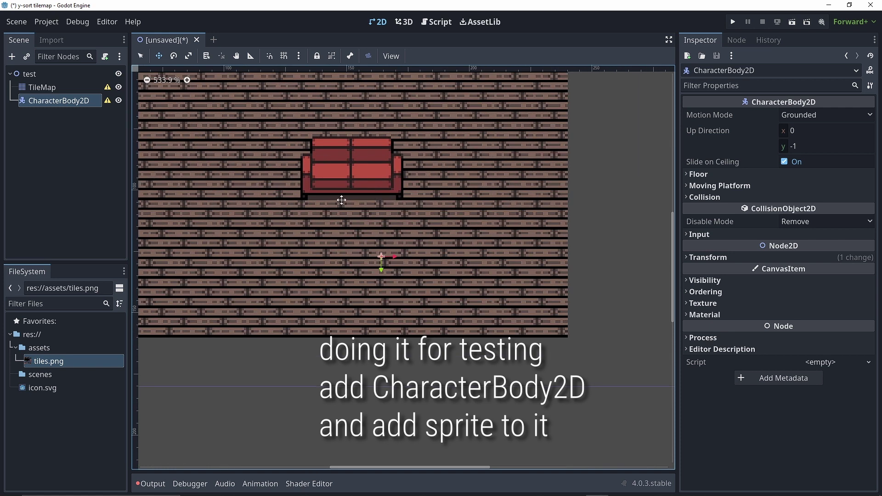
Step: Give the body a Sprite2D child with the icon.svg texture, scaled down small
left_click(12, 56)
type("spr")
key("Return")
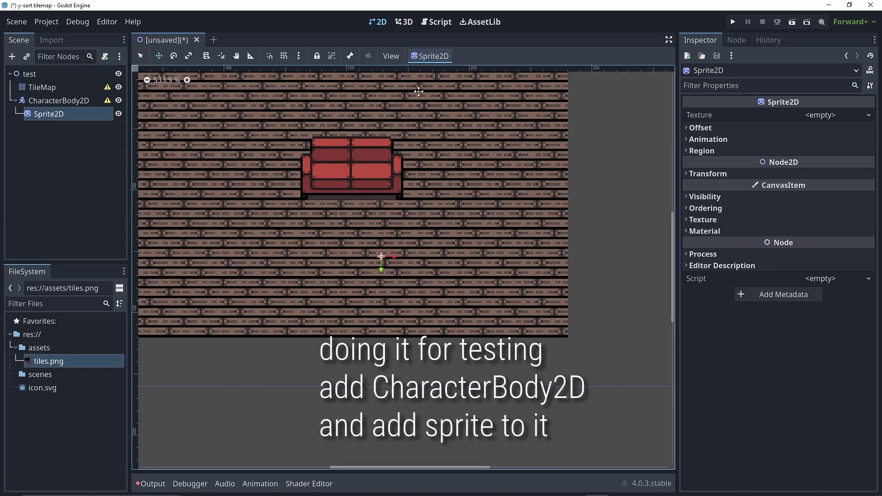
left_click_drag(42, 387, 826, 122)
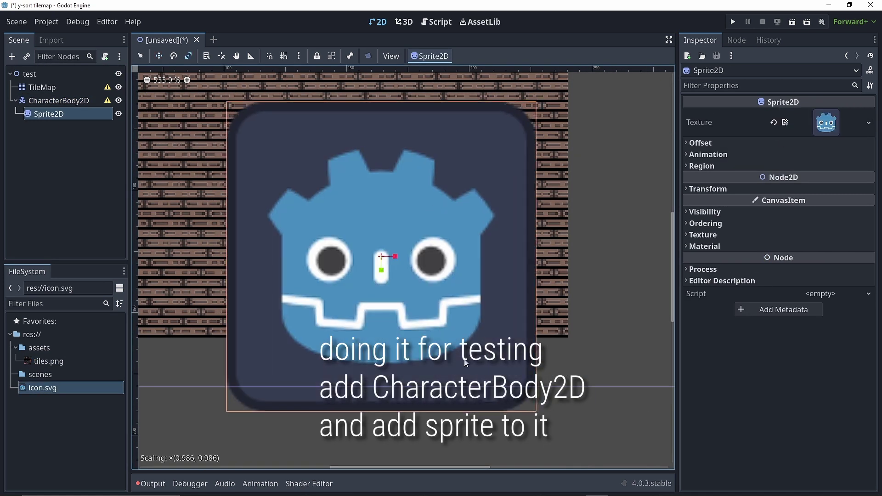
left_click_drag(408, 250, 390, 269)
scroll(392, 271, "up", 1)
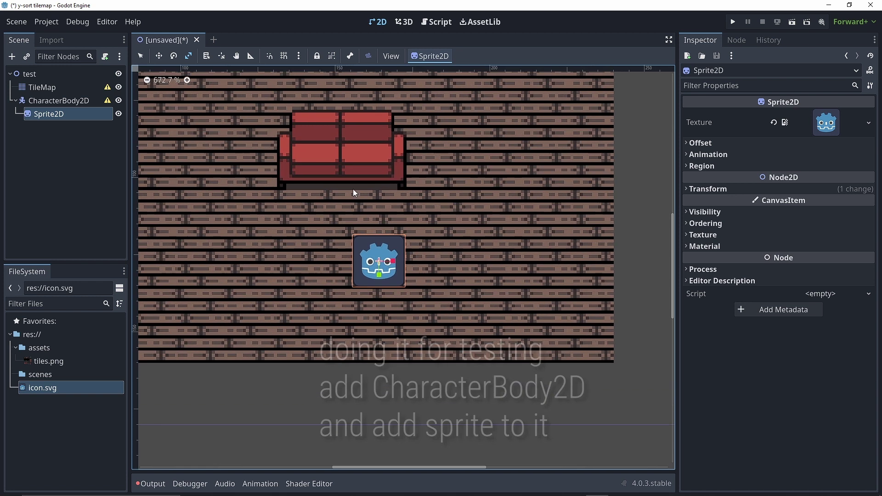
Step: Rename the body to 'player' and attach a new player.gd script
double_click(68, 101)
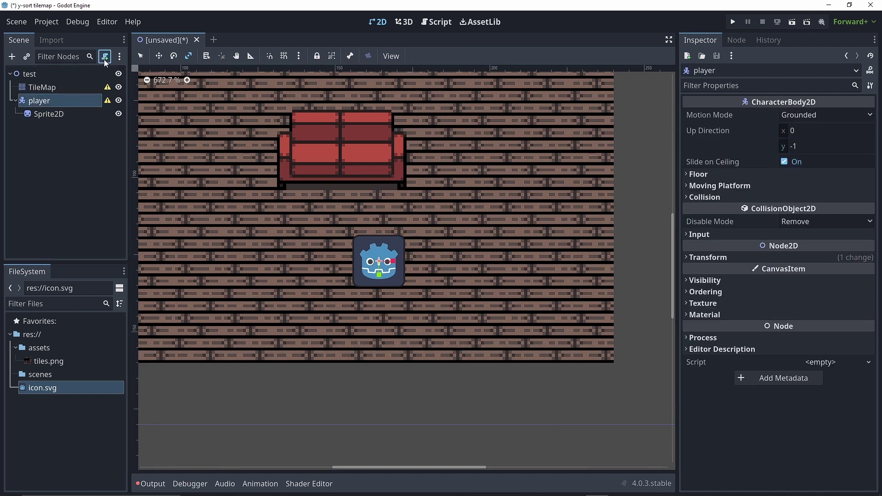
left_click(105, 56)
left_click(387, 348)
Step: Write _physics_process setting velocity from Input.get_vector arrows times 150, then move_and_slide()
key("Return")
type("func _")
key("Return")
key("Return")
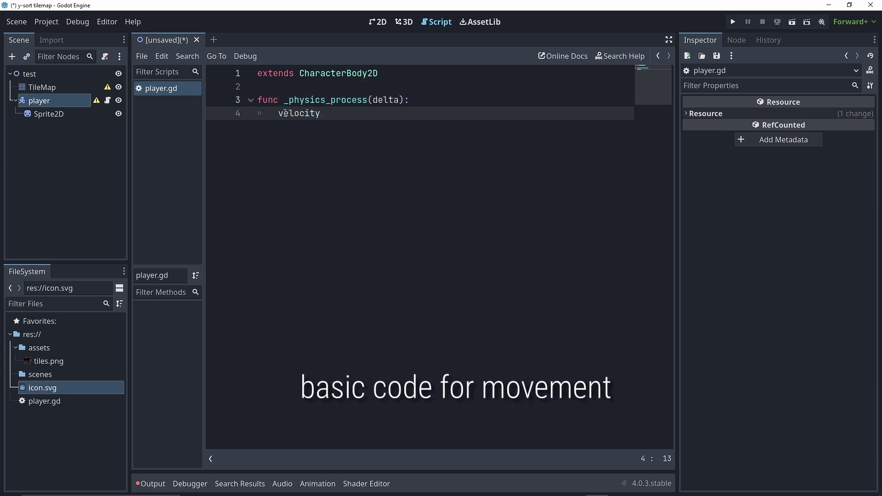
type(" = Input.get_vector(\"ui")
type("_left\",\"ui")
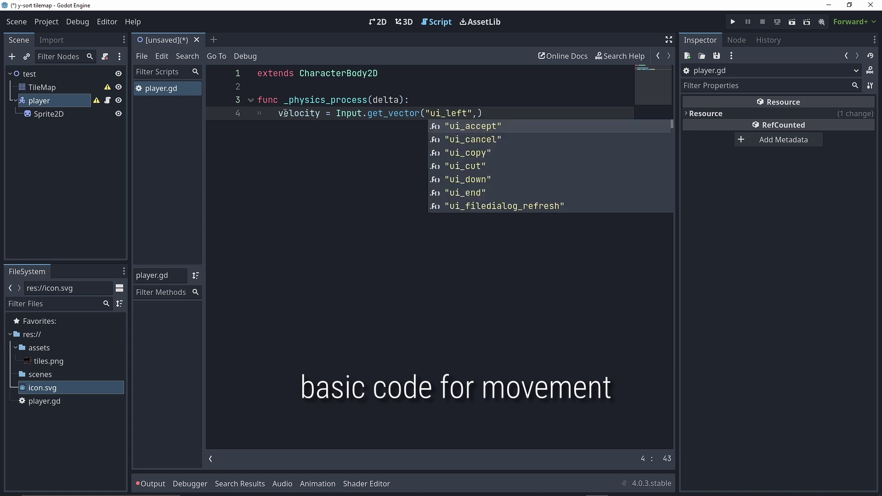
type("_right\",\"ui_")
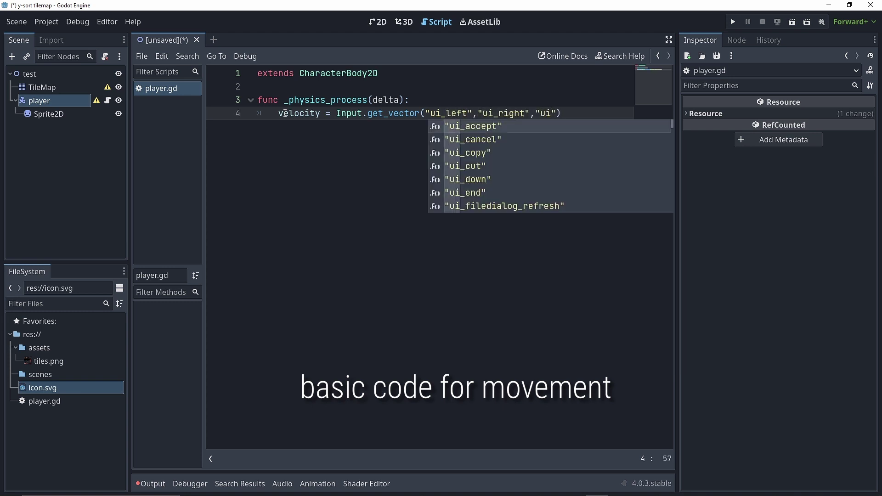
type("up\",\"ui")
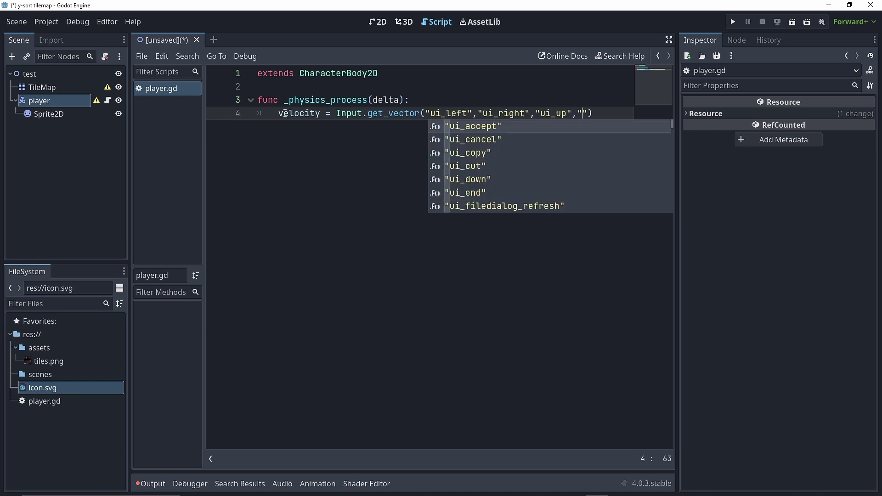
type("_down")
key("End")
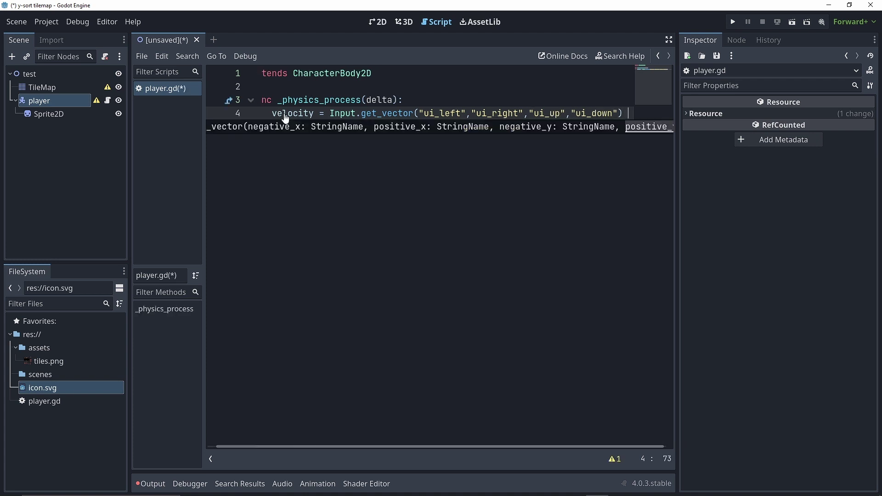
type("* 150")
key("Return")
type("move_and_slide()")
Step: Save the scene as test.tscn
key("ctrl+s")
key("Return")
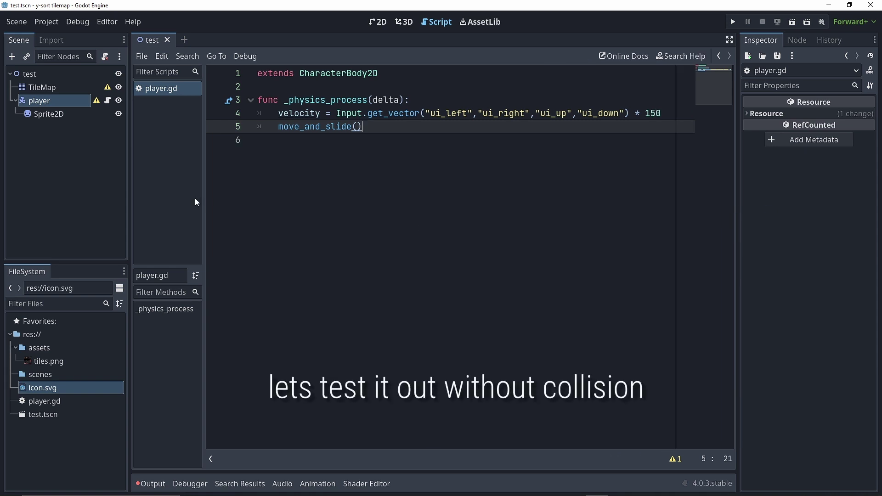
left_click(379, 23)
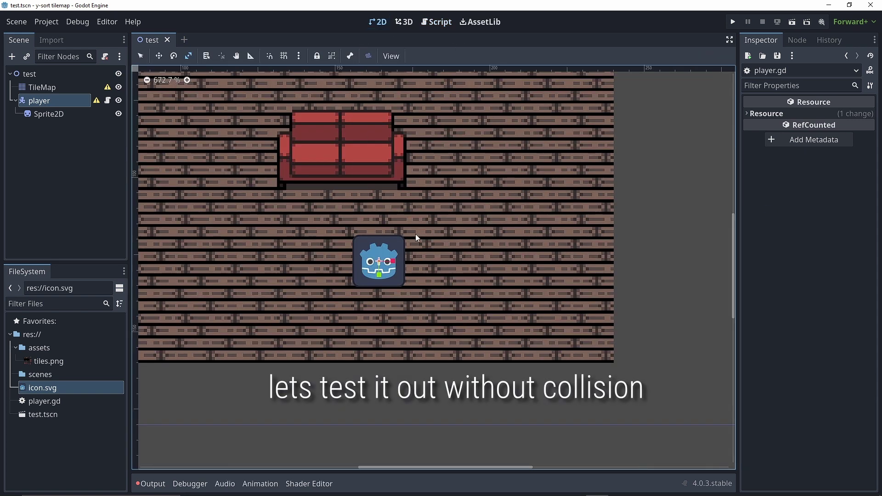
Step: Run the scene and move the player up behind and down in front of the couch
left_click(792, 22)
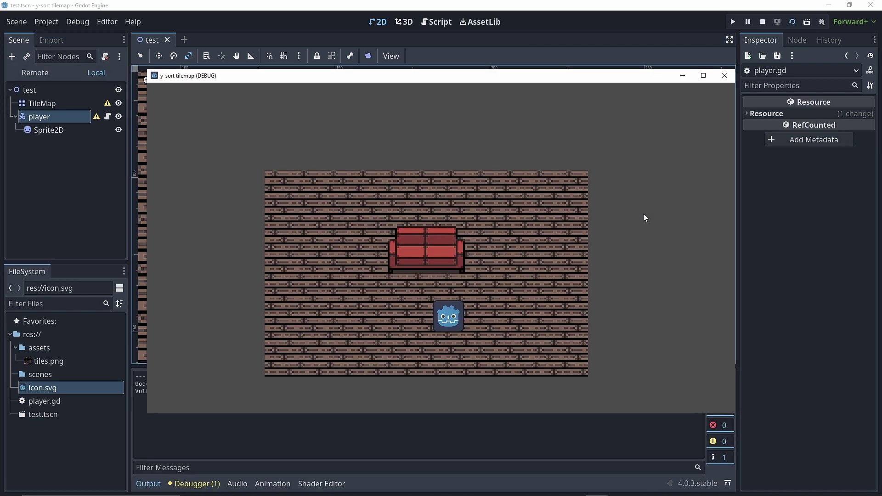
key("Up")
key("Down")
key("Up")
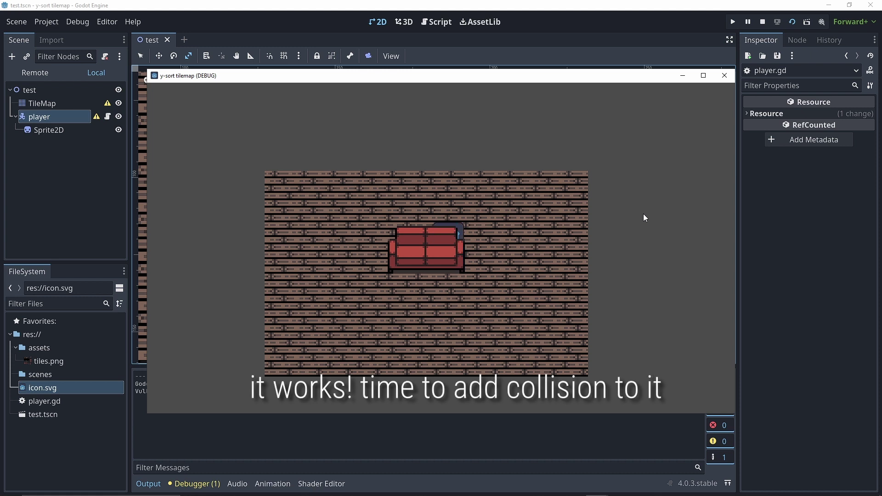
key("Down")
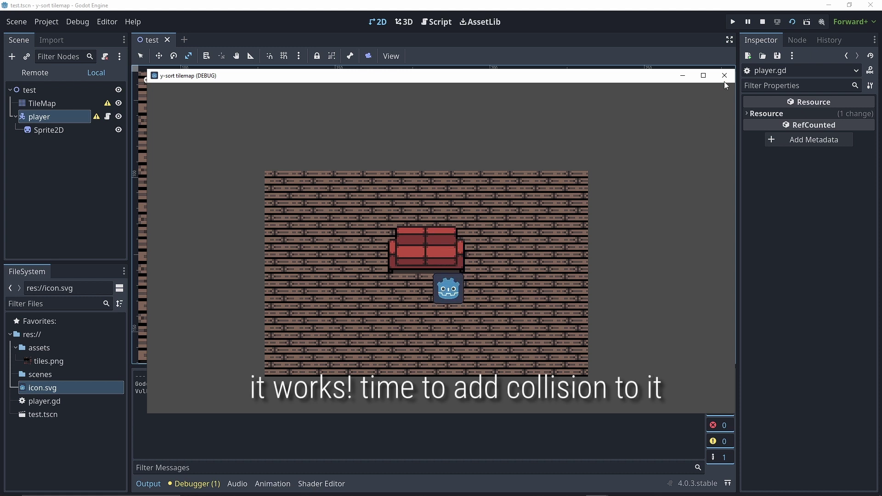
left_click(724, 81)
Step: Recentre the 2D view on the scene and select the TileMap node
scroll(311, 238, "down", 2)
mouse_move(401, 211)
middle_mouse_down()
mouse_move(546, 238)
mouse_move(550, 216)
middle_mouse_up()
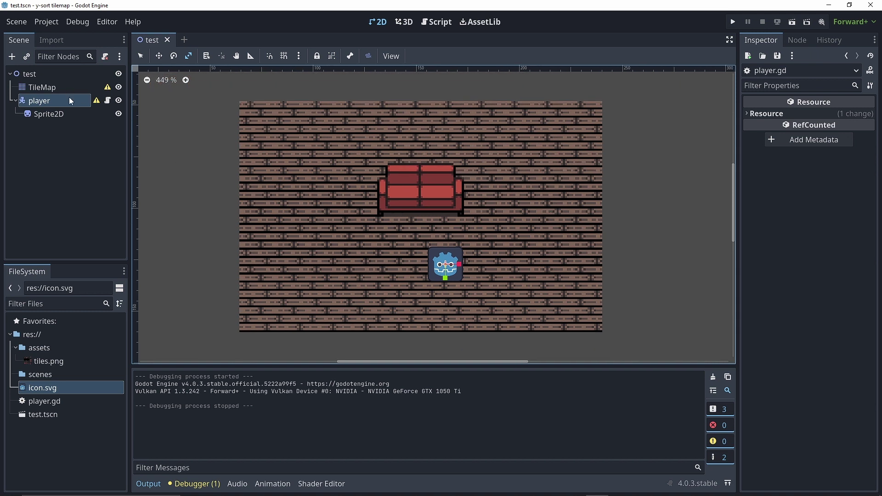
left_click(59, 87)
Step: Enlarge the bottom panel and add a physics layer to the TileSet
mouse_move(373, 361)
left_mouse_down()
mouse_move(422, 282)
mouse_move(463, 238)
left_mouse_up()
left_click(369, 484)
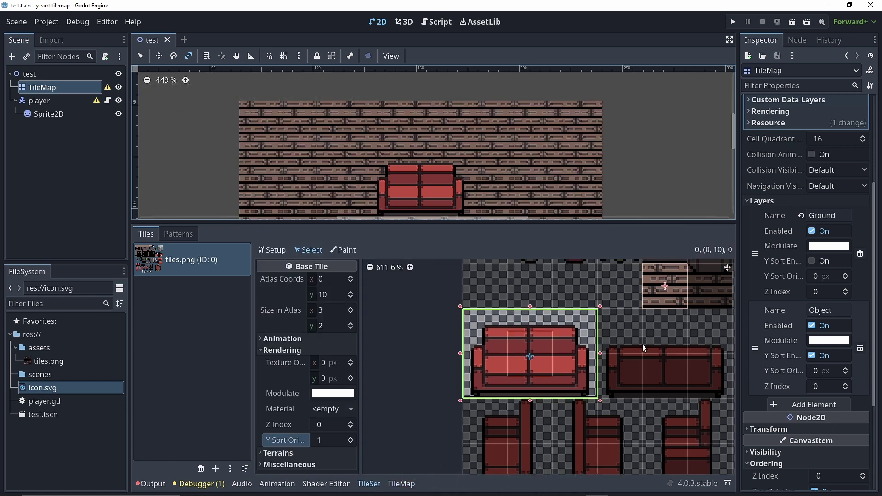
scroll(809, 248, "up", 3)
scroll(791, 211, "up", 2)
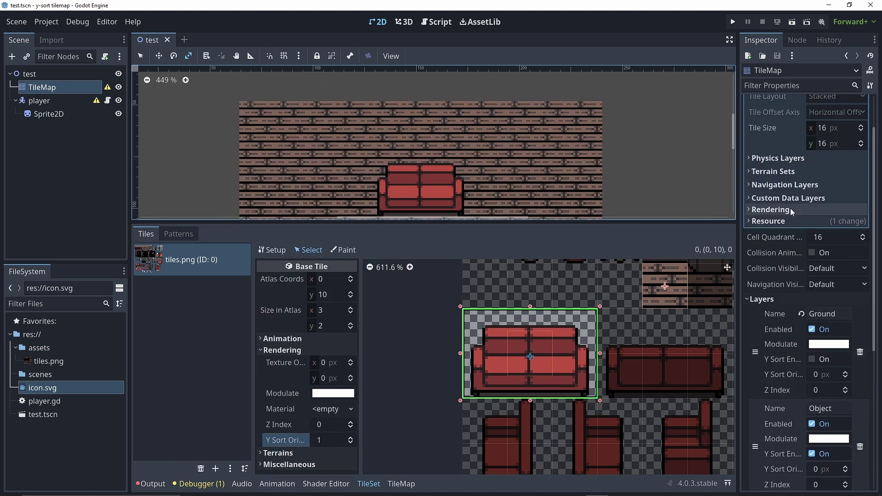
left_click(752, 158)
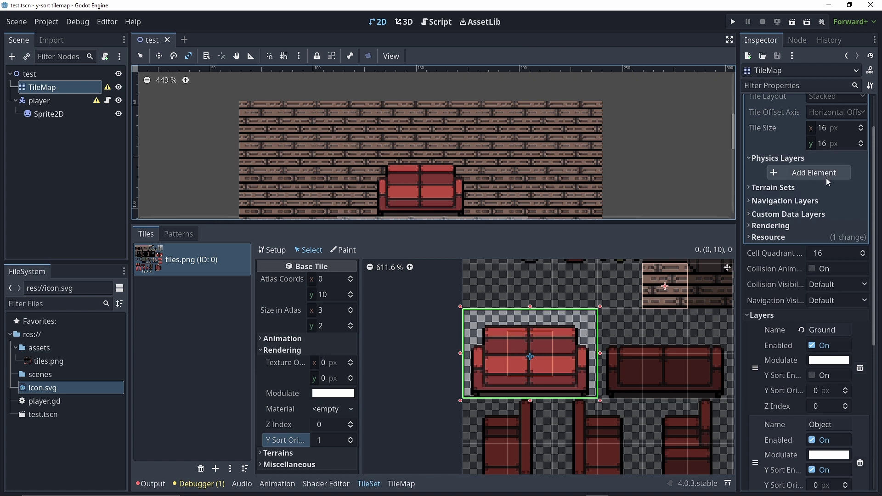
left_click(797, 173)
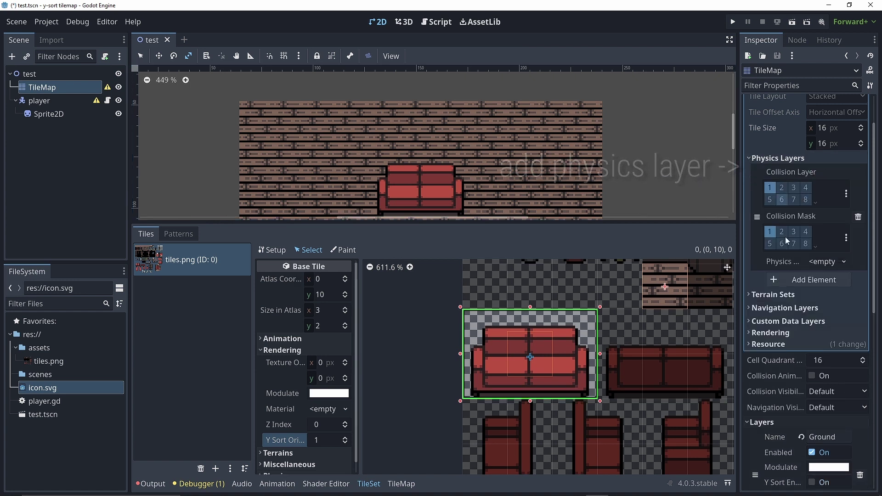
Step: Collapse the couch tile's Rendering properties and show its Physics Layer 0 settings
scroll(277, 388, "down", 1)
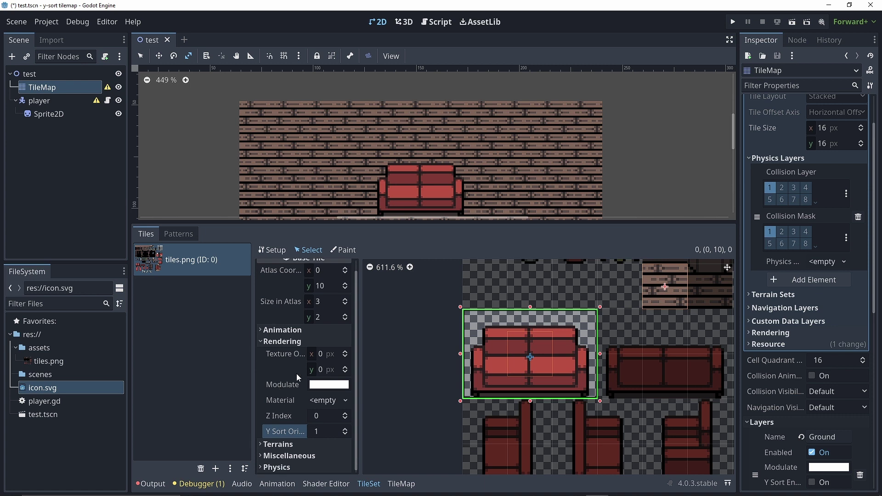
left_click(260, 344)
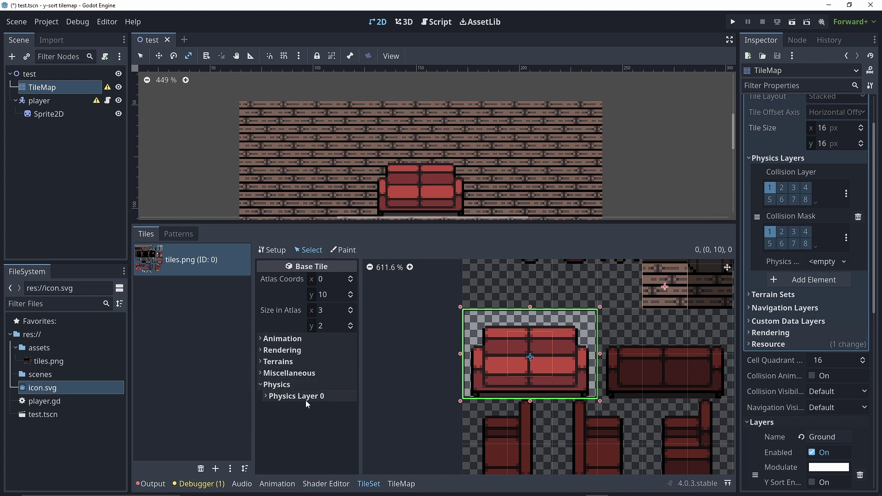
left_click(266, 395)
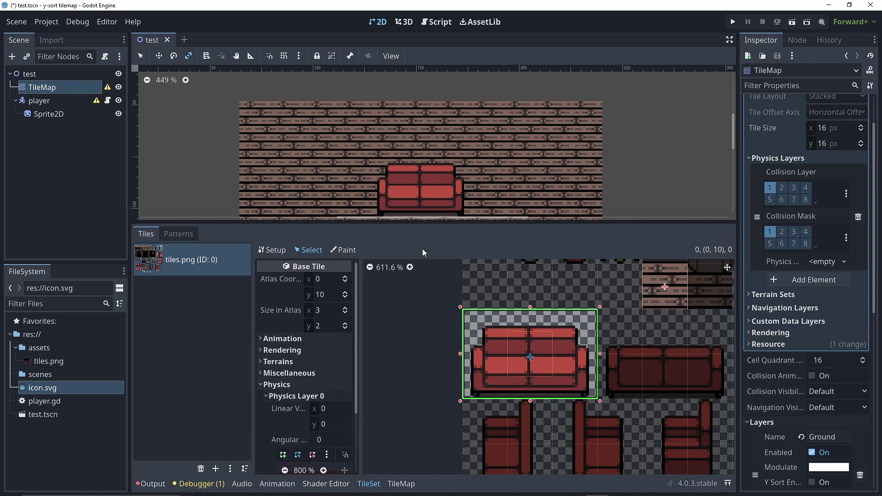
Step: Draw a three-point collision polygon over the couch's lower half, zoom out to check it, and shrink the panel
left_click_drag(440, 226, 398, 131)
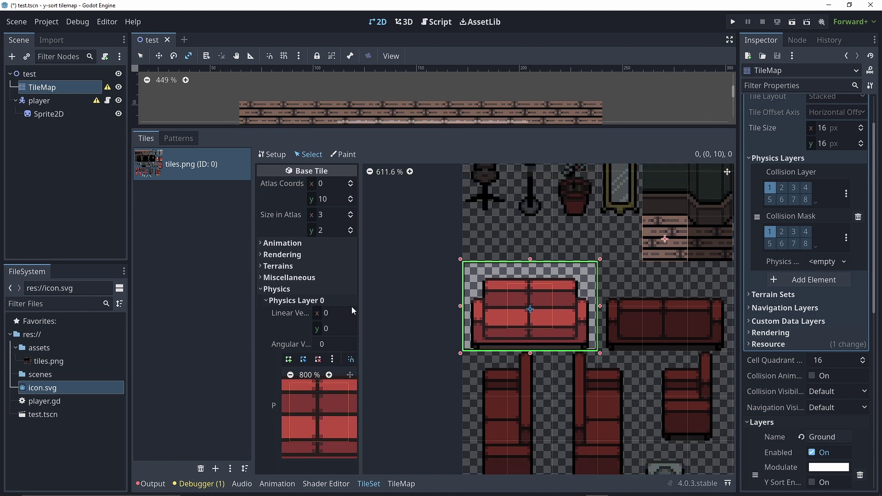
scroll(289, 395, "down", 3)
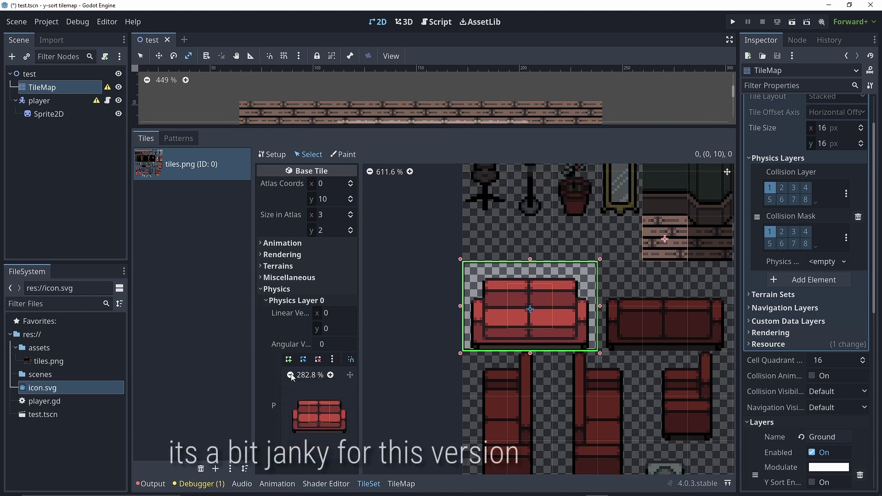
left_click(288, 360)
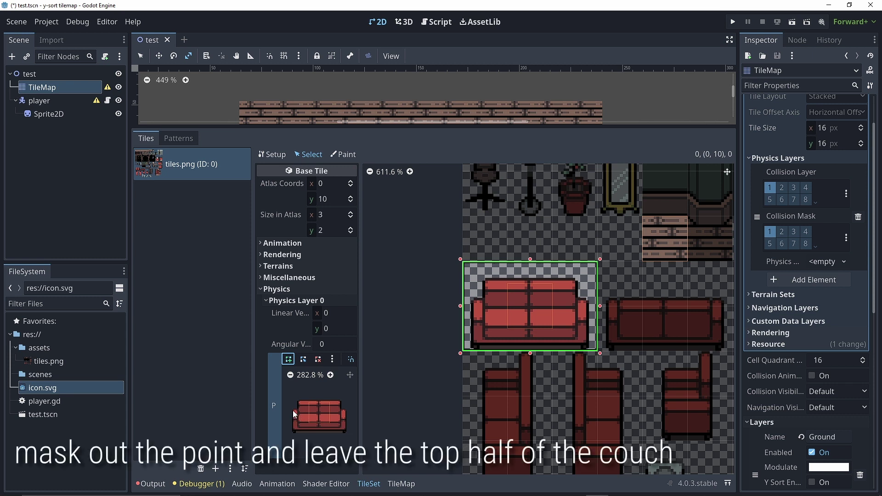
left_click(292, 425)
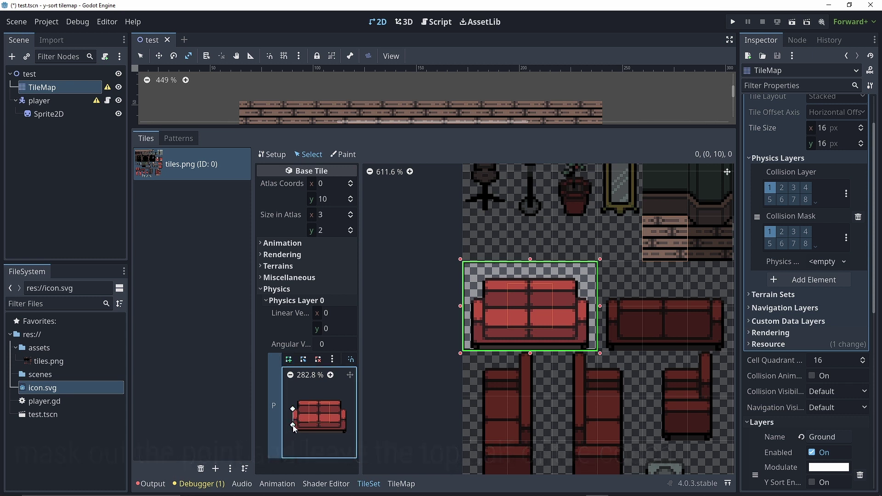
left_click(345, 426)
left_click(294, 407)
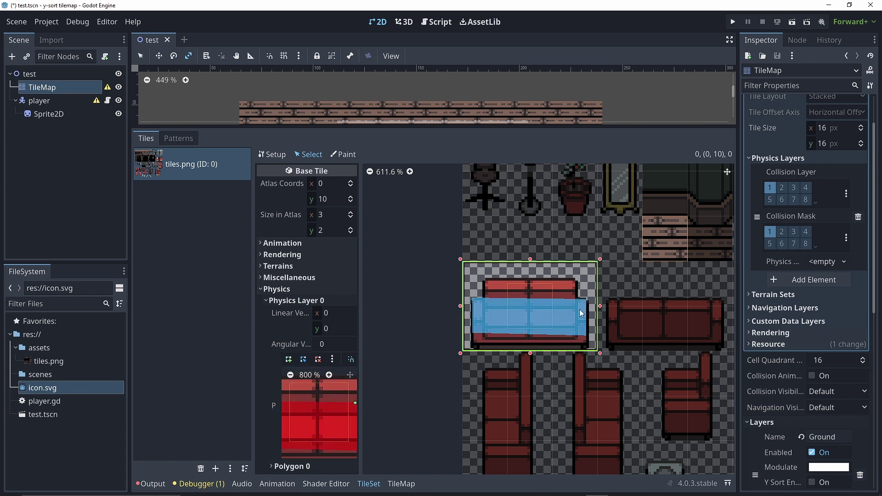
scroll(563, 307, "up", 2)
left_click(290, 375)
left_click(291, 375)
left_click(290, 374)
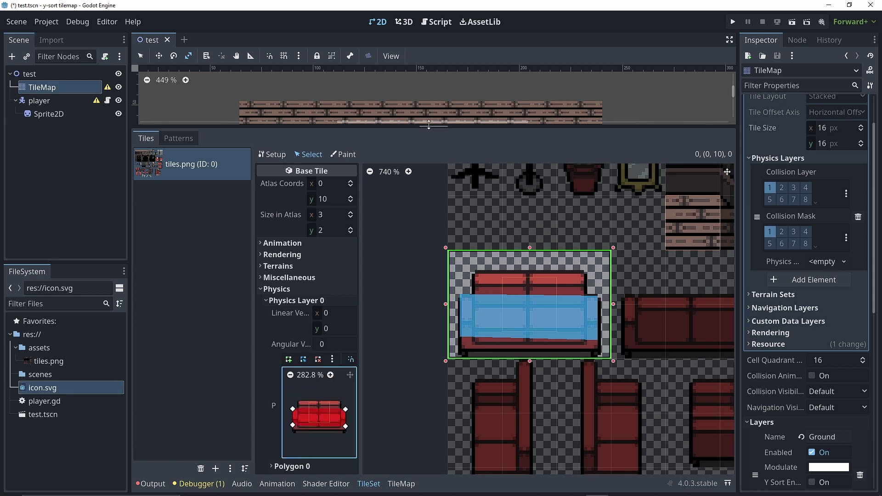
left_click_drag(428, 124, 441, 356)
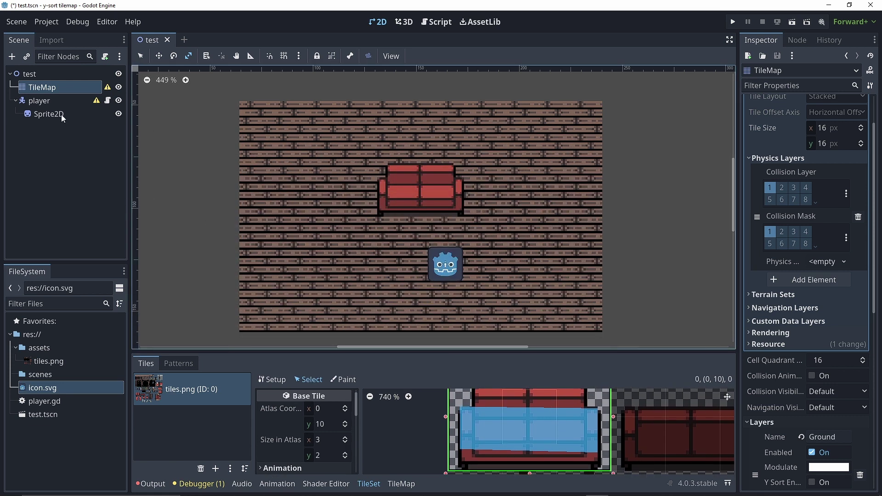
Step: Add a CollisionShape2D child to player with a new RectangleShape2D
left_click(54, 101)
left_click(12, 56)
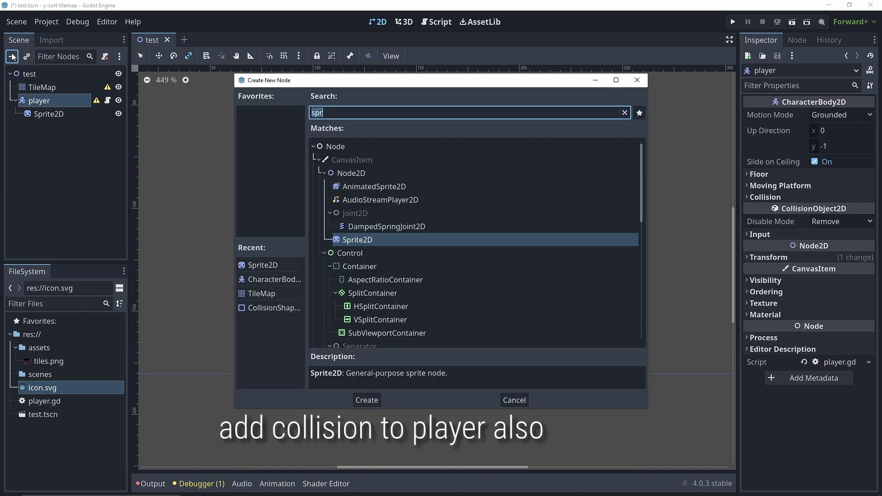
type("colli")
key("Return")
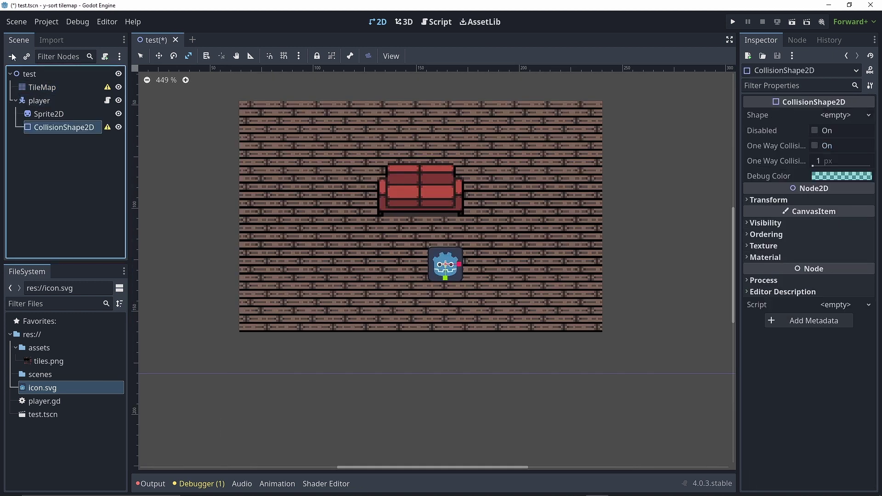
left_click(844, 115)
left_click(804, 187)
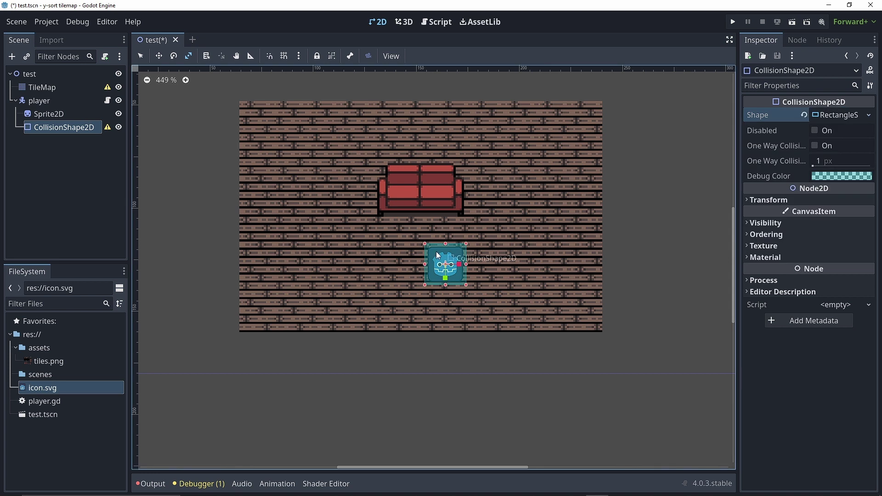
Step: Fit the collision rectangle to the player icon, lowering its top edge to leave headroom
scroll(467, 257, "up", 3)
scroll(434, 274, "up", 3)
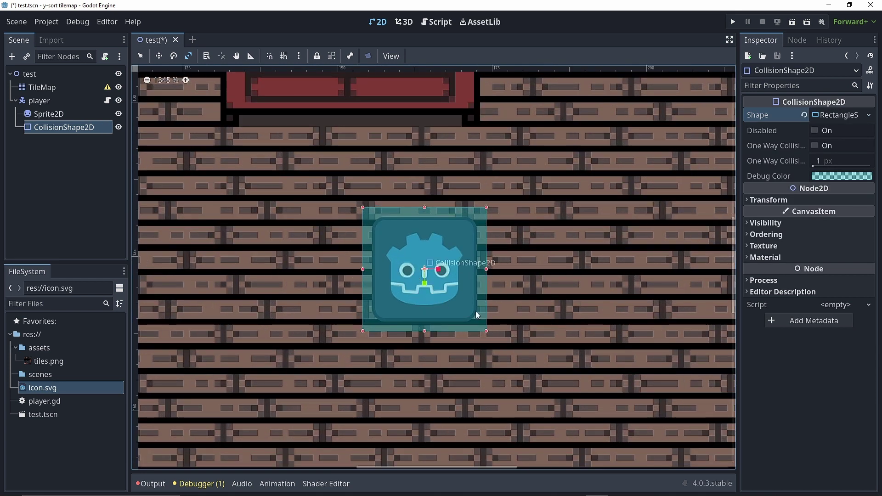
left_click_drag(473, 310, 464, 302)
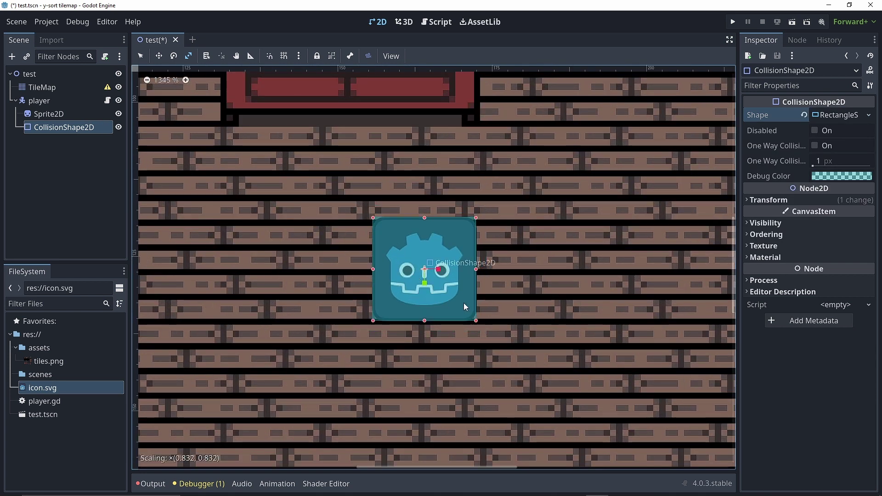
left_click_drag(425, 233, 426, 244)
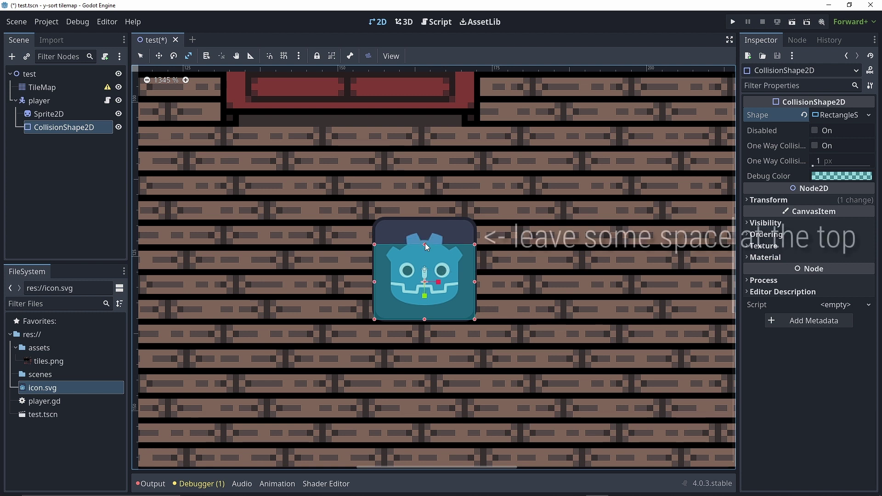
scroll(501, 196, "down", 1)
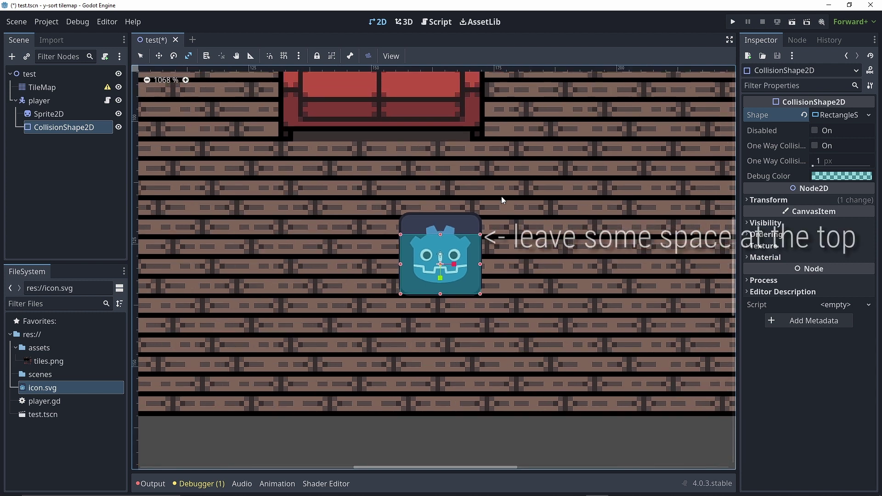
middle_click_drag(565, 141, 565, 214)
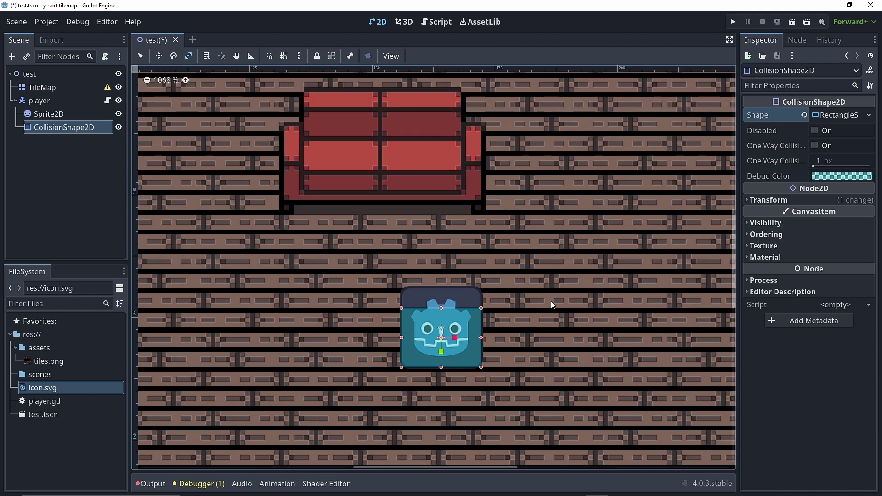
left_click(793, 22)
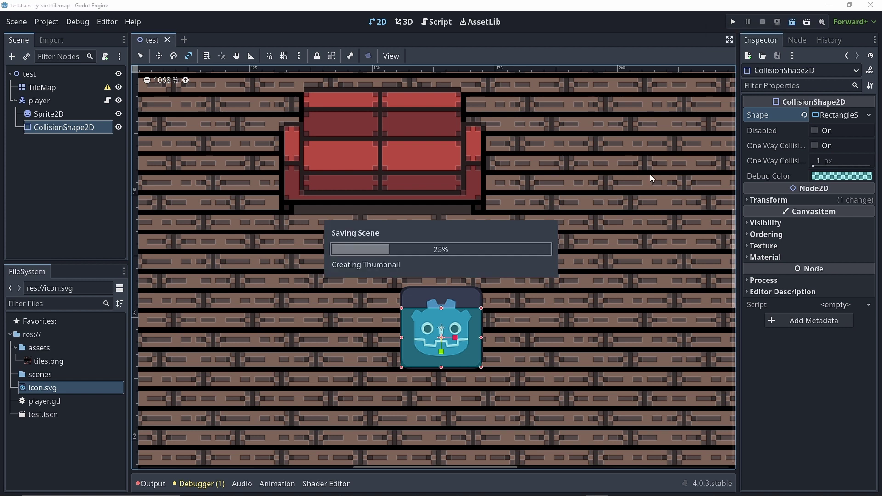
Step: Walk the player with the arrow keys in front of, behind and against the couch
key("Up")
key("Left")
key("Right")
key("Down")
key("Right")
key("Up")
key("Left")
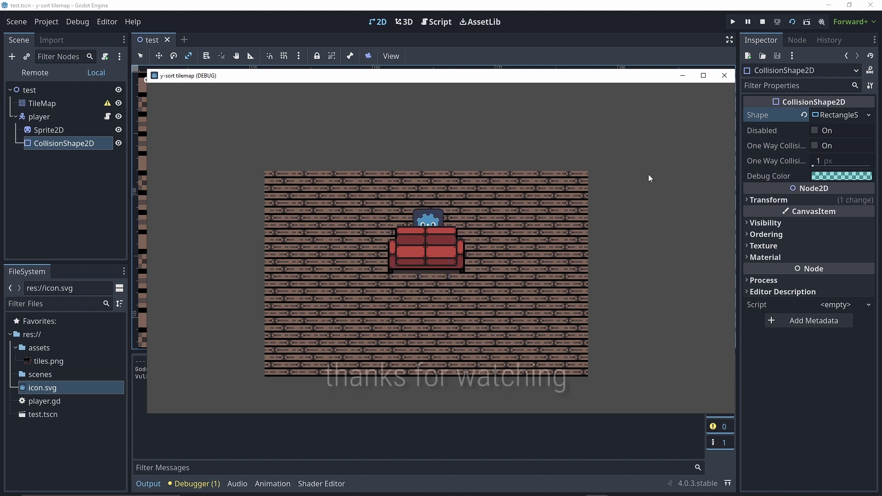
key("Left")
key("Down")
key("Right")
key("Up")
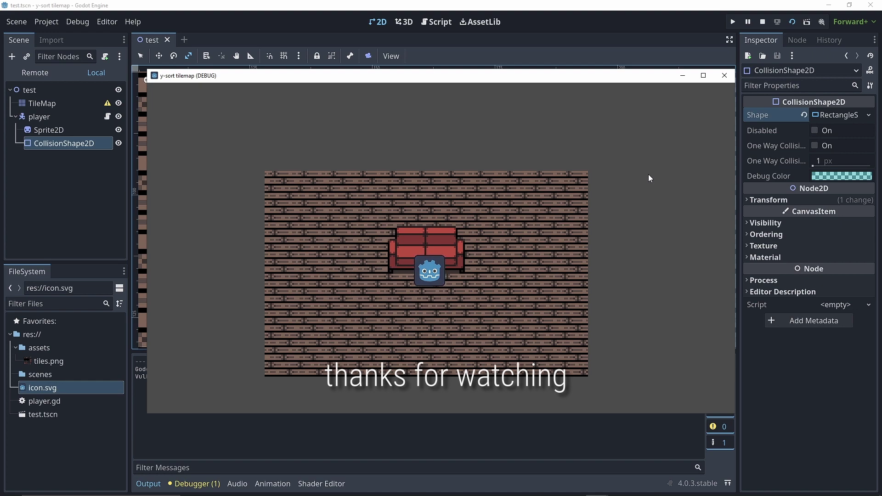